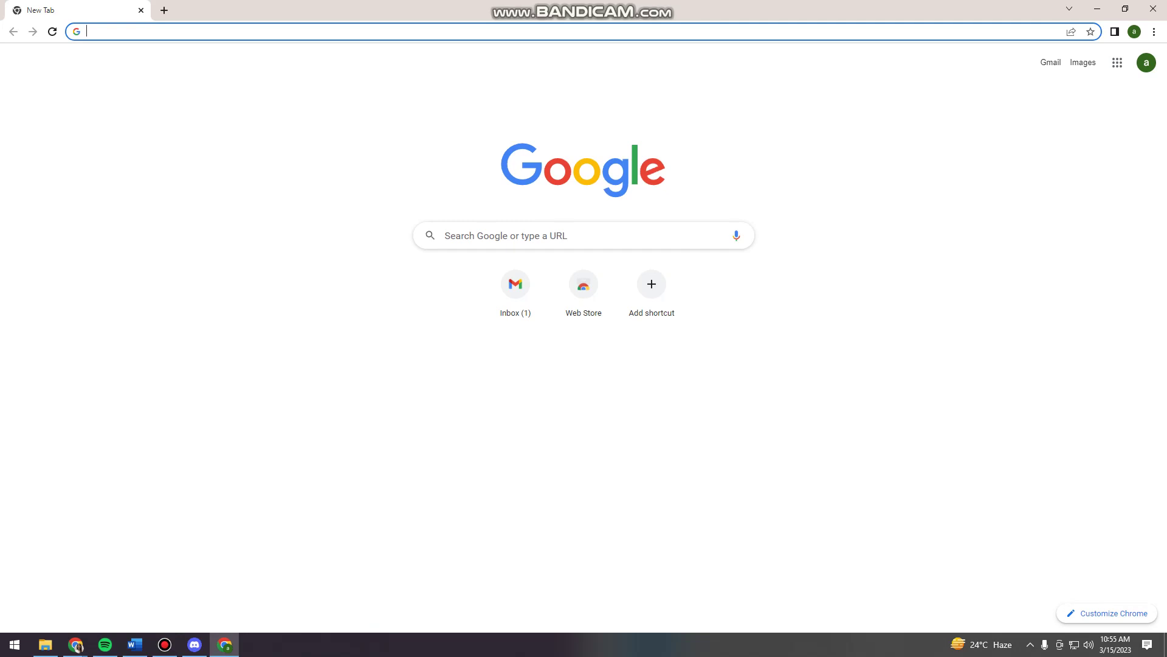
Step: Load twitter.com in the browser
text(tw)
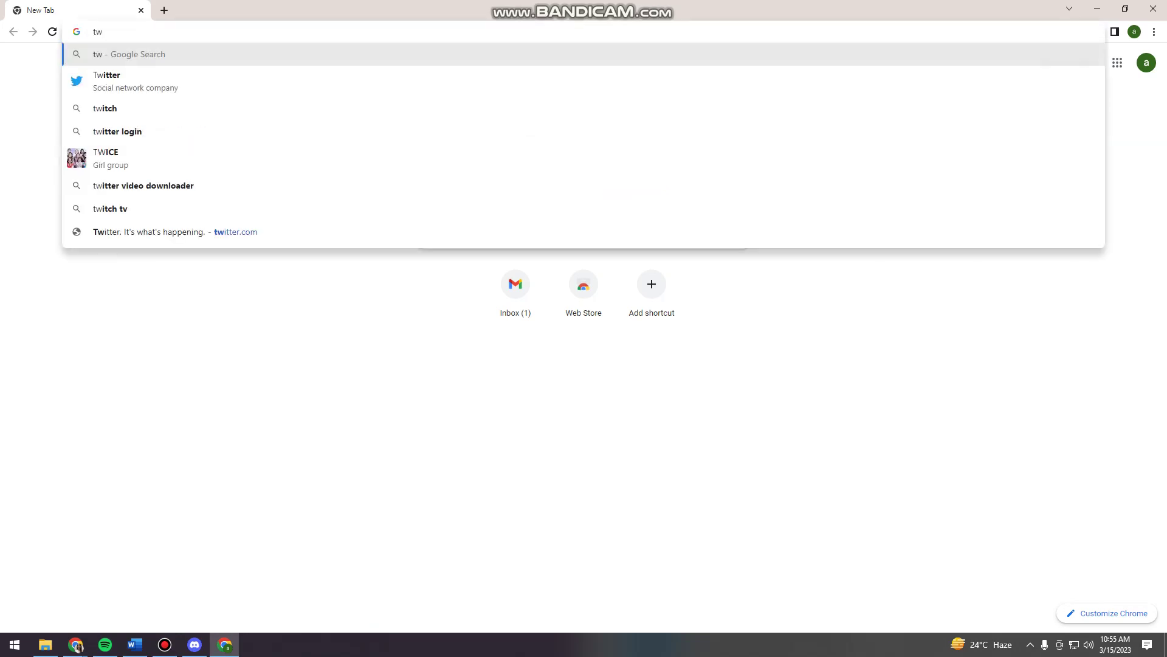
text(itter.com)
key(Return)
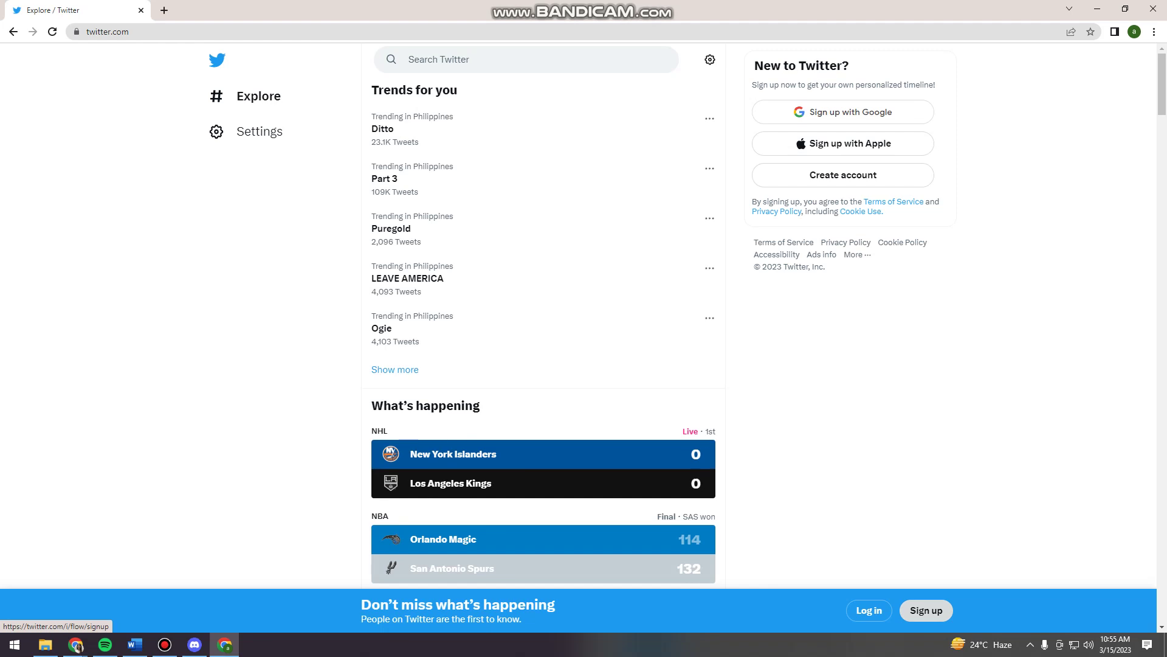
Step: Start creating an account by e-mail and enter the name 'Work Sample'
click(926, 610)
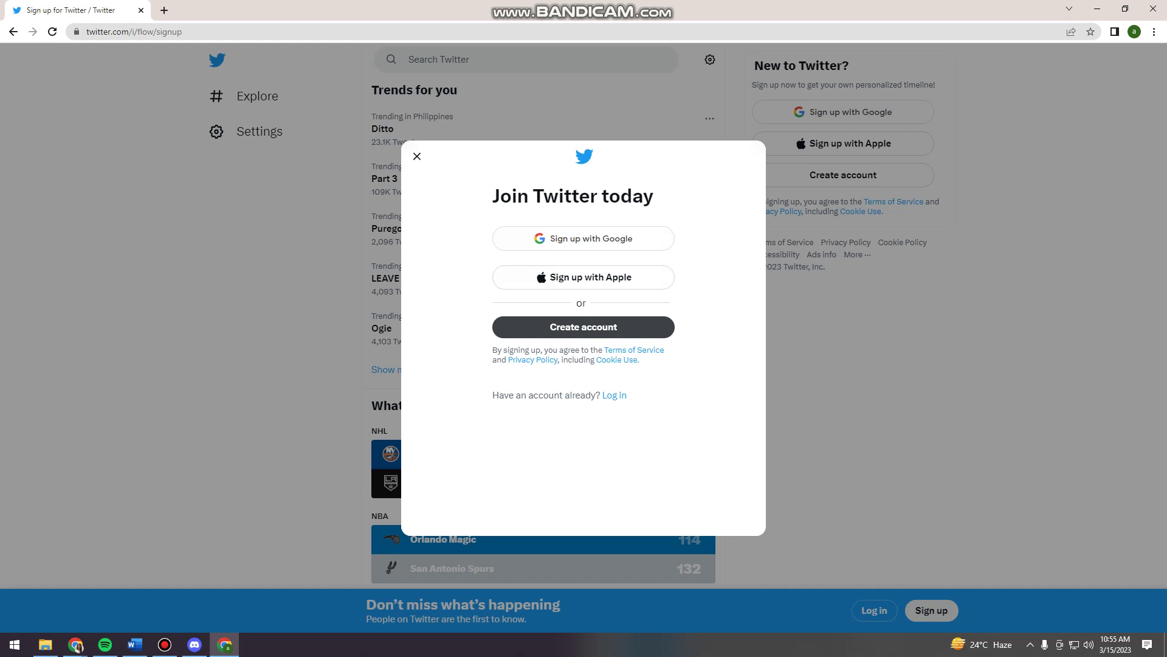
click(584, 327)
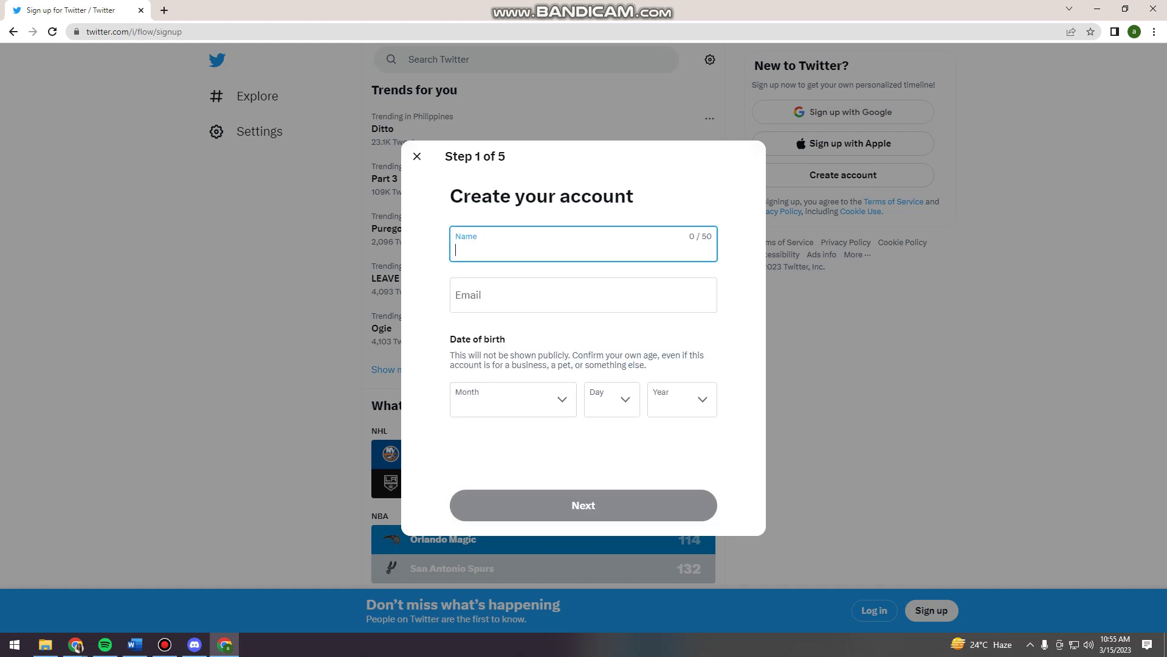
click(584, 244)
text(Business)
key(BackSpace)
key(BackSpace)
key(BackSpace)
key(BackSpace)
key(BackSpace)
key(BackSpace)
key(BackSpace)
key(BackSpace)
text(Work Sample)
Step: Fill in the account's e-mail address
click(584, 295)
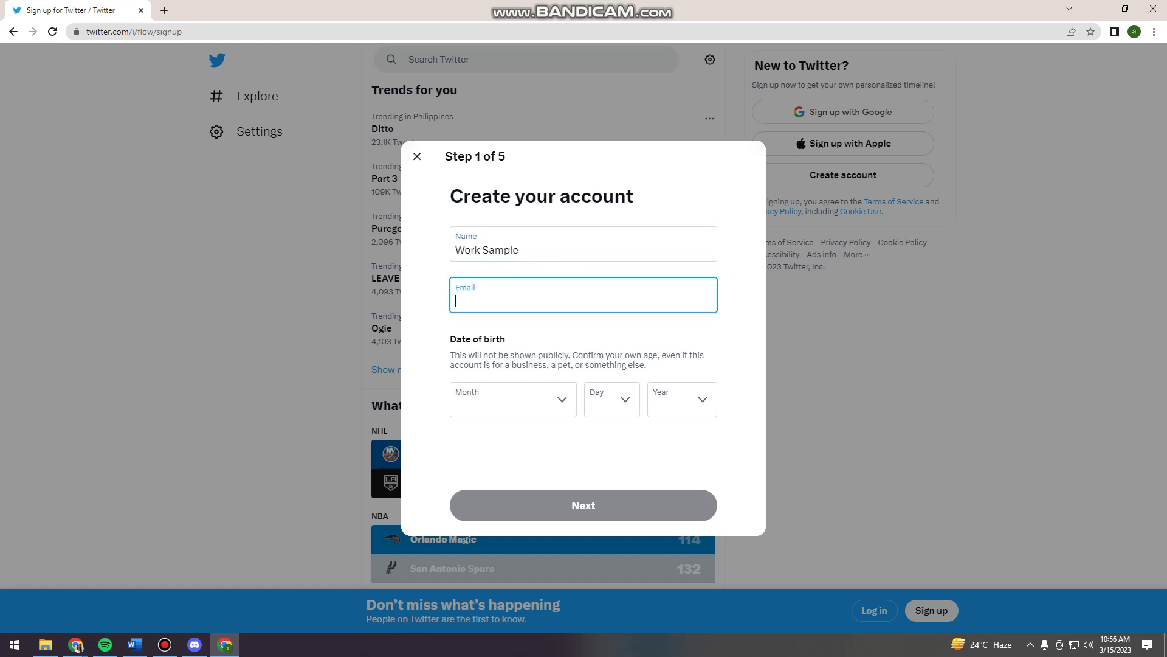
Step: Set the birth date to November 16, 2000 and continue to the next step
key(Tab)
key(space)
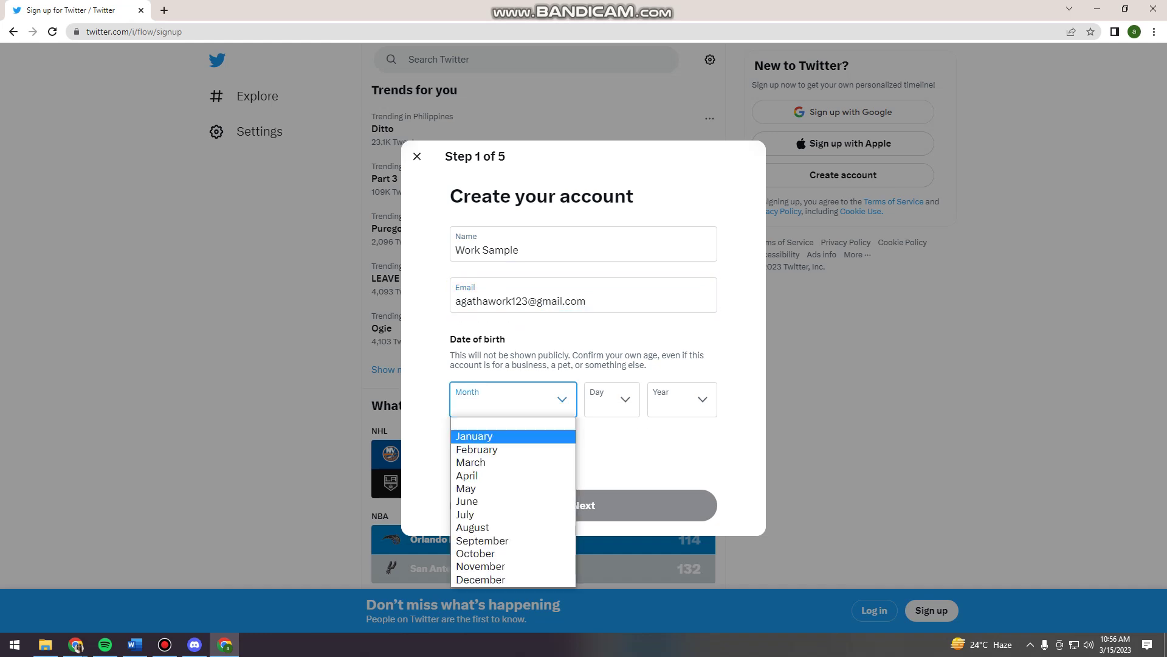
key(Down)
key(Down)
key(Down)
key(Down)
key(Down)
key(Down)
key(Down)
key(Down)
key(Down)
key(Down)
key(Down)
key(Up)
key(Return)
key(Tab)
key(space)
key(Down)
key(Down)
key(Down)
key(Down)
key(Down)
key(Down)
key(Down)
key(Down)
key(Down)
key(Down)
key(Down)
key(Down)
key(Down)
key(Down)
key(Down)
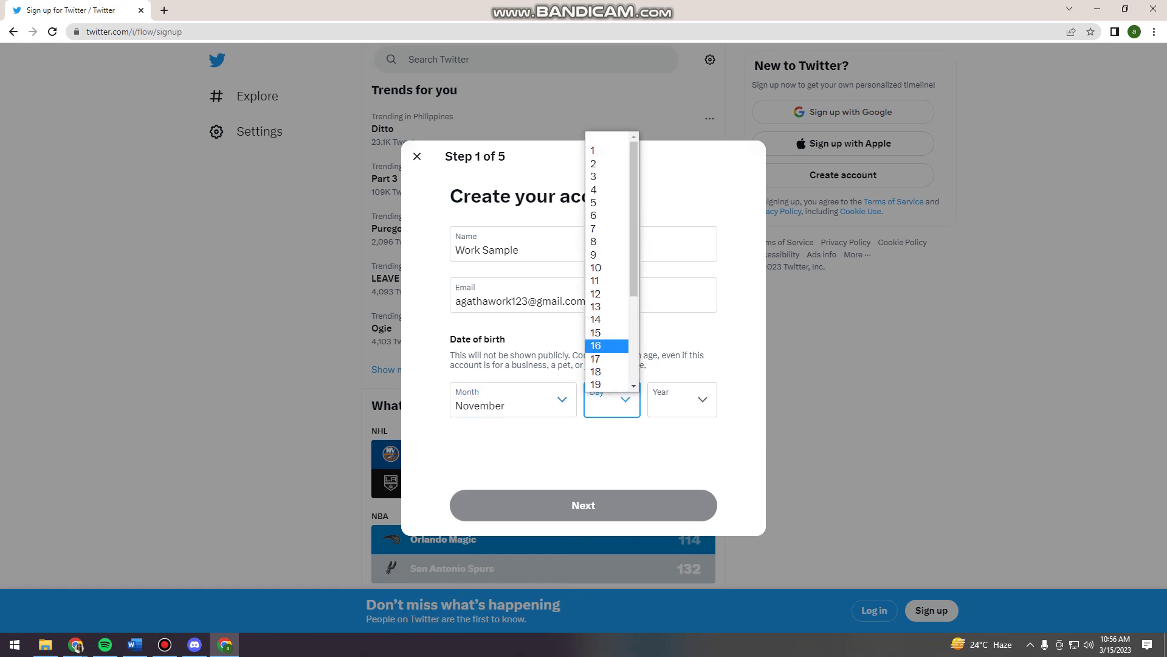
key(Return)
key(Tab)
key(space)
key(Down)
key(Down)
key(Down)
key(Down)
key(Down)
key(Down)
key(Down)
key(Down)
key(Down)
key(Down)
key(Down)
key(Down)
key(Down)
key(Down)
key(Down)
key(Down)
key(Down)
key(Down)
key(Down)
key(Down)
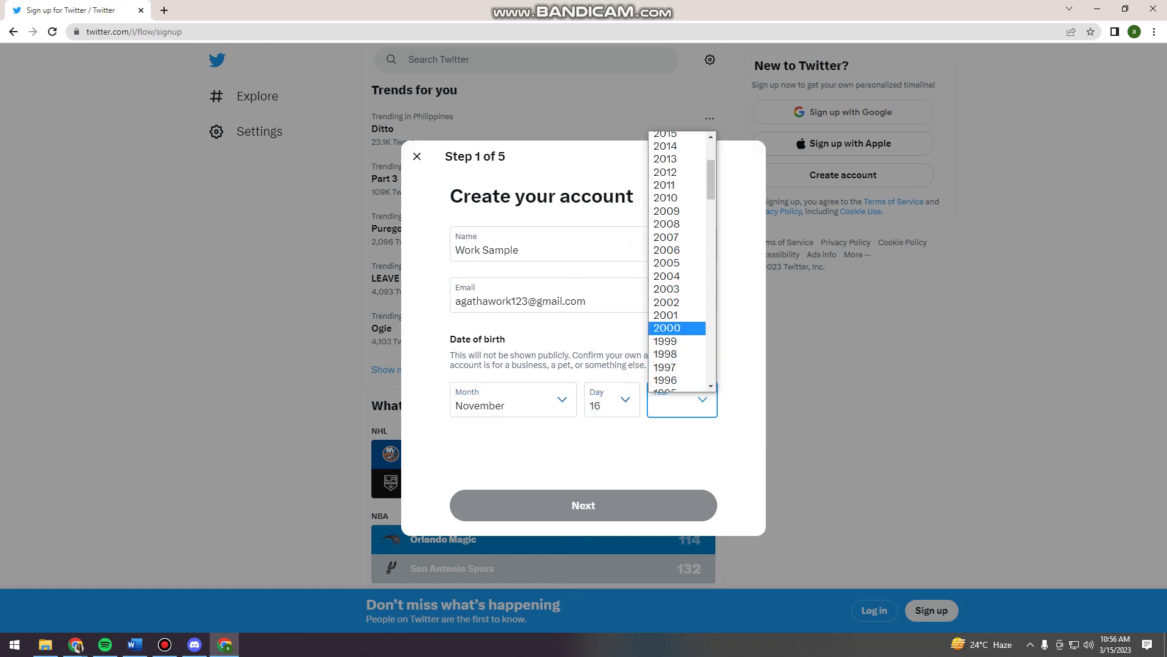
key(Return)
key(Tab)
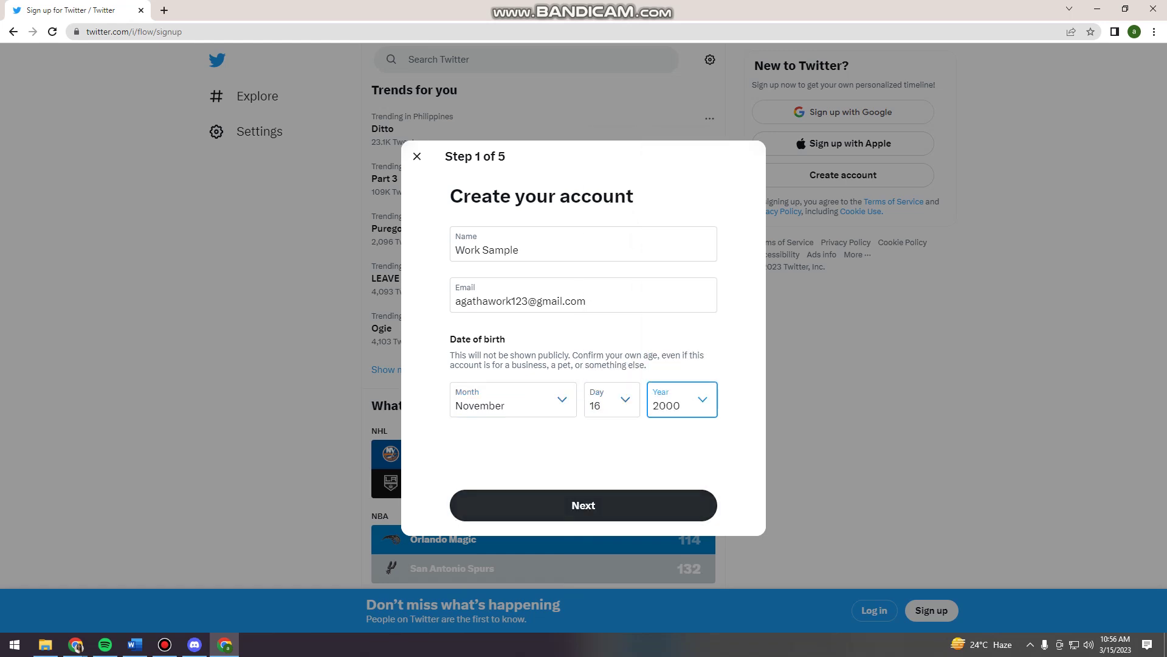
key(Return)
key(Return)
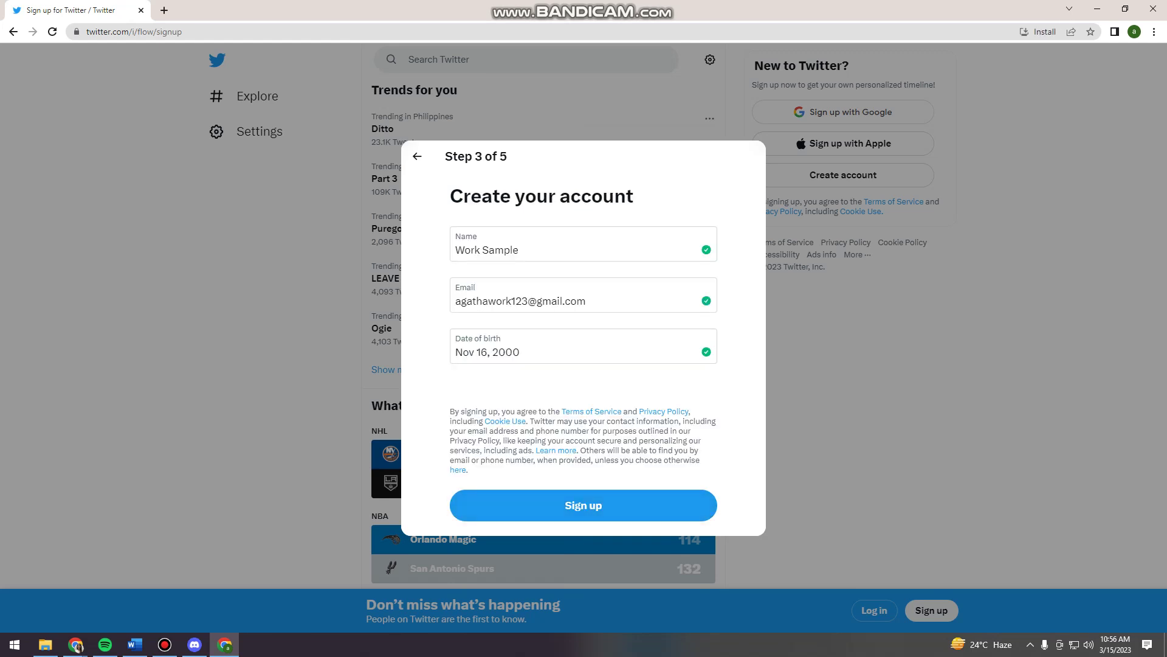
Step: Submit the reviewed sign-up details with the Sign up button
key(Tab)
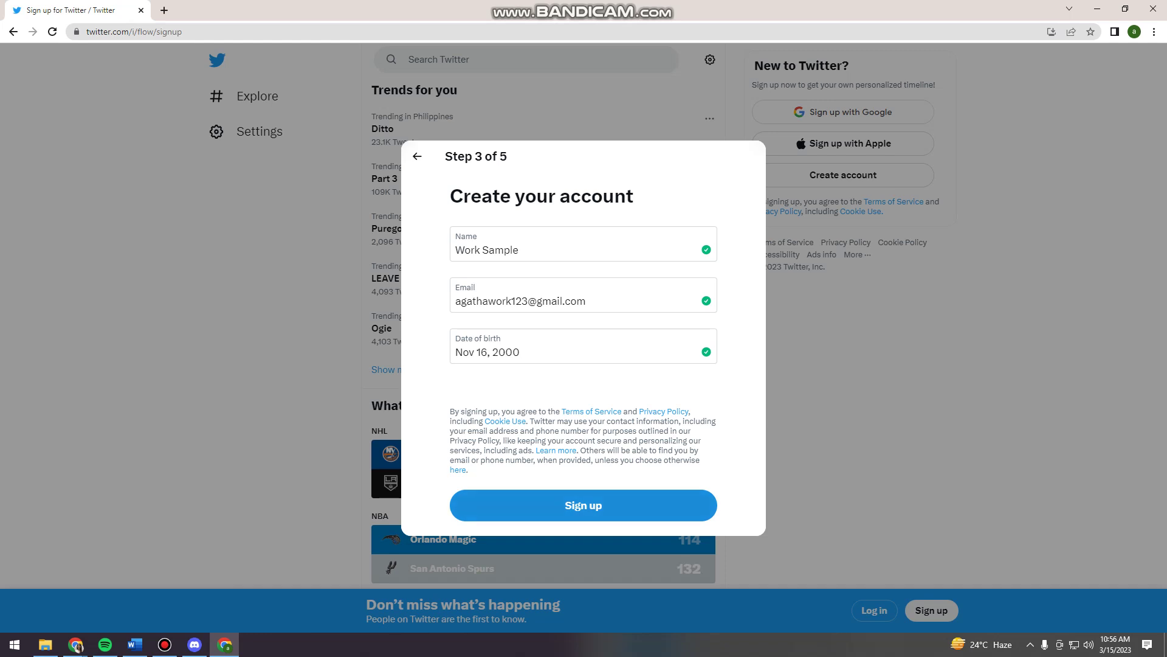
click(584, 505)
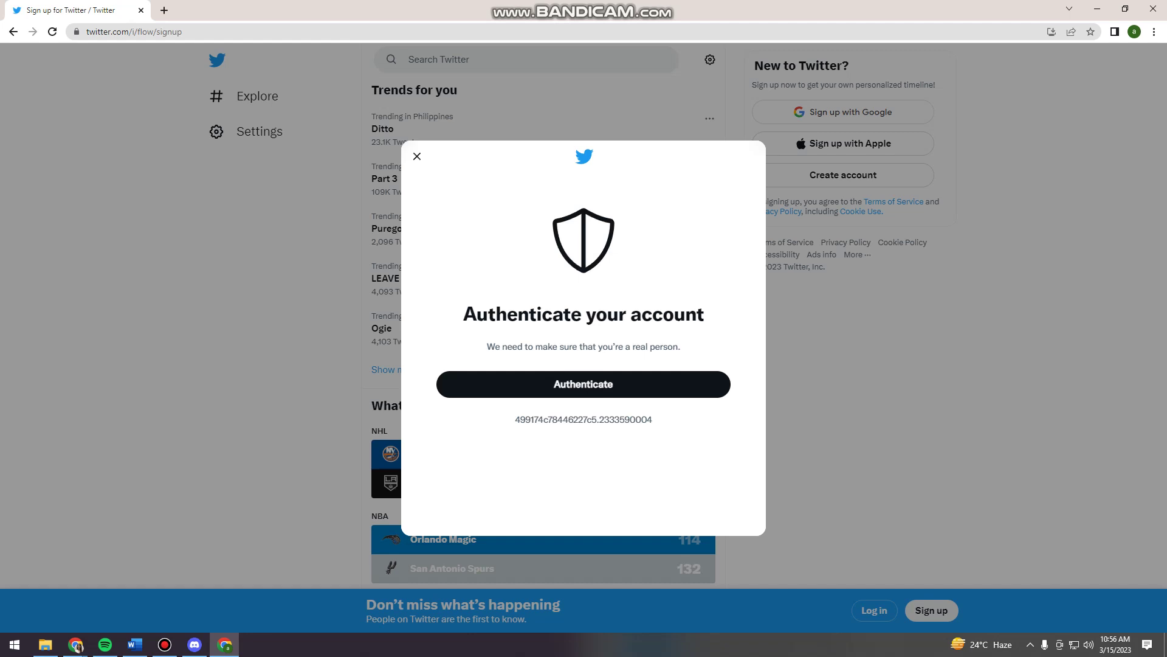
Step: Start the human verification and browse the puzzle images for a single-object match
key(Return)
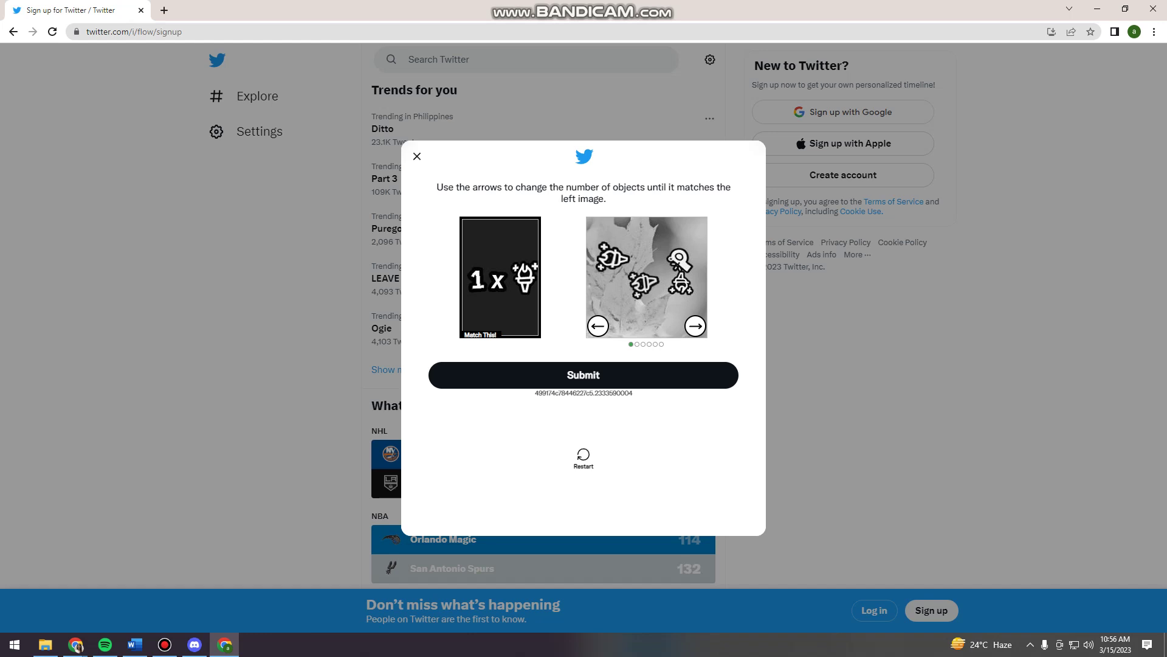
click(598, 326)
click(598, 326)
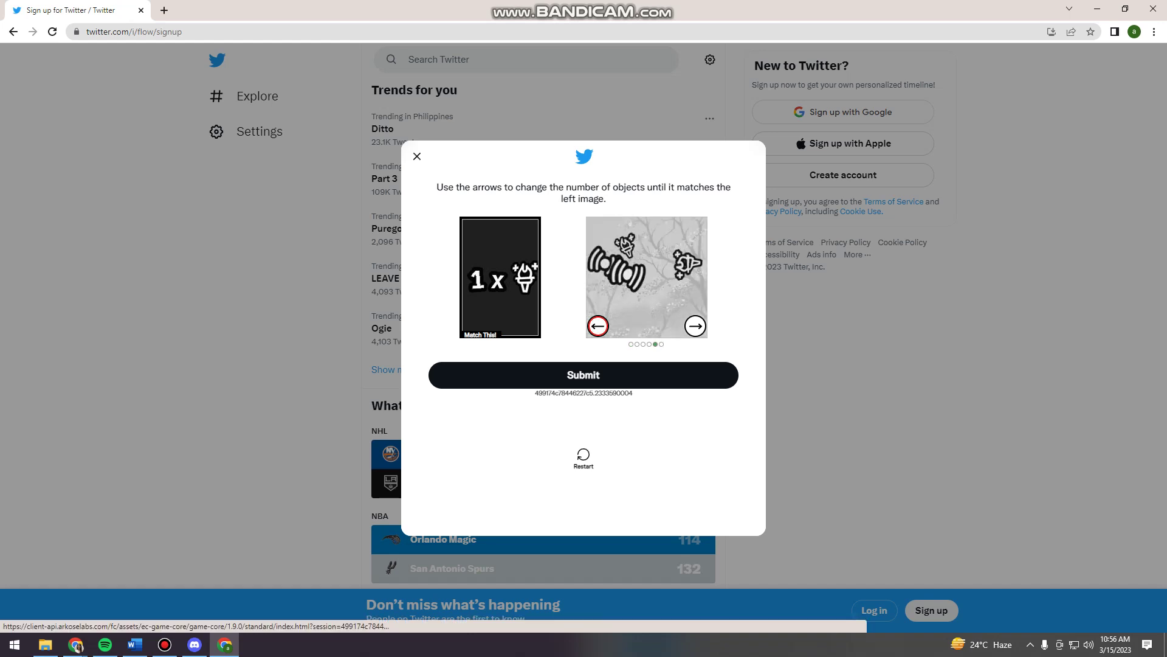
click(598, 326)
click(598, 326)
click(599, 326)
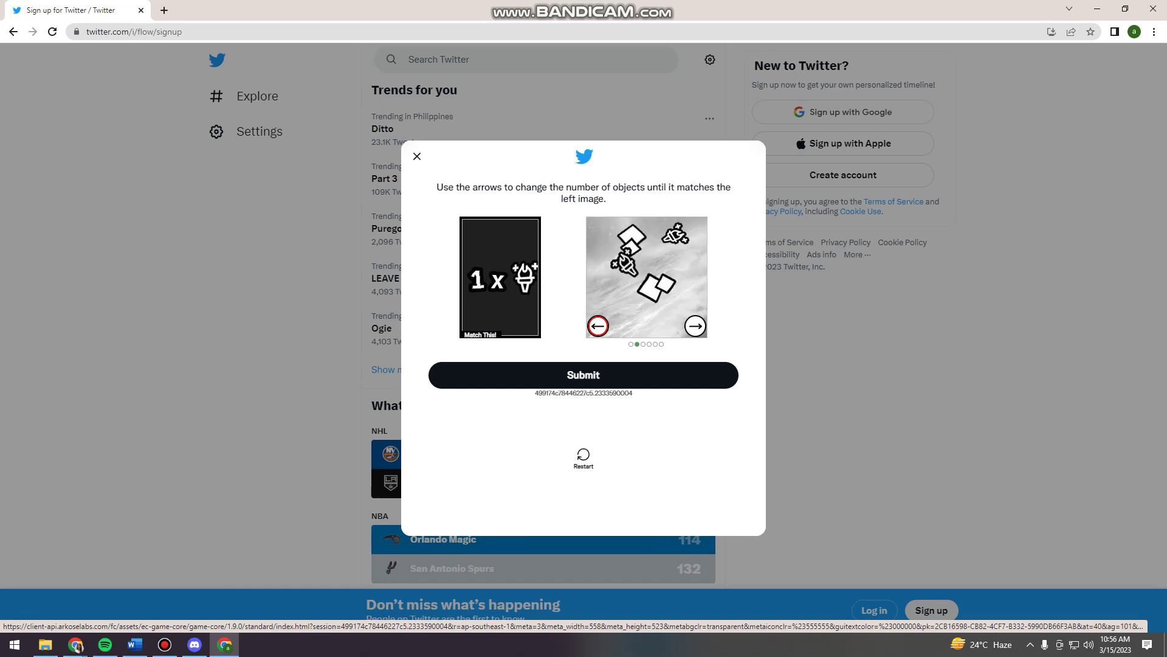
click(599, 326)
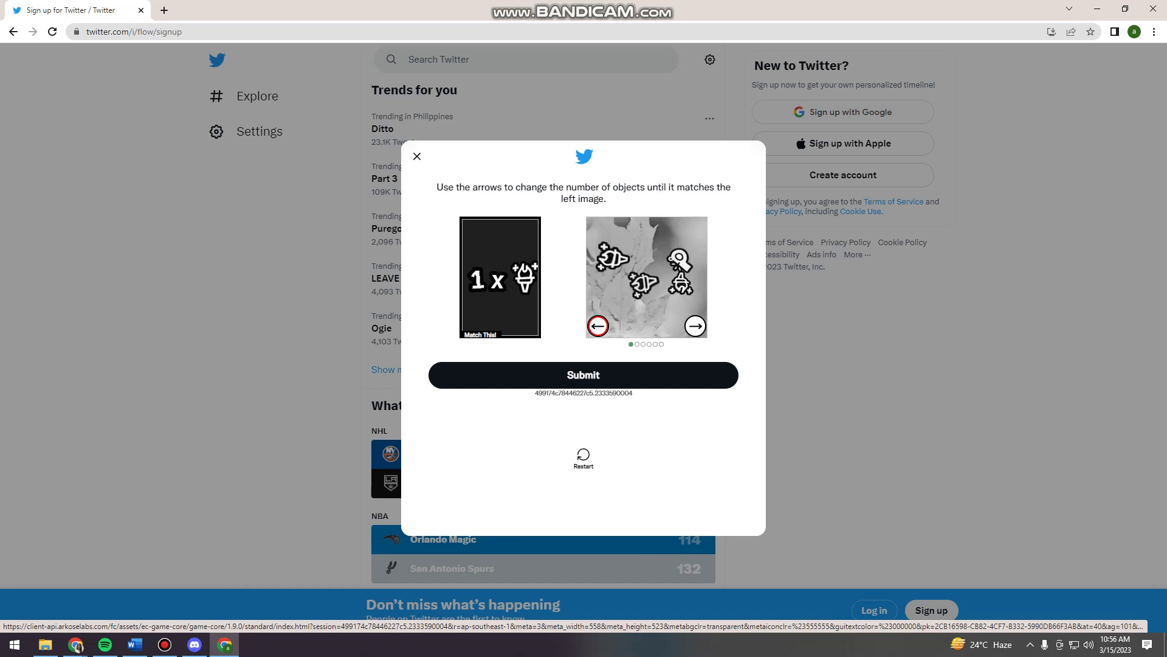
click(598, 326)
click(598, 326)
click(598, 326)
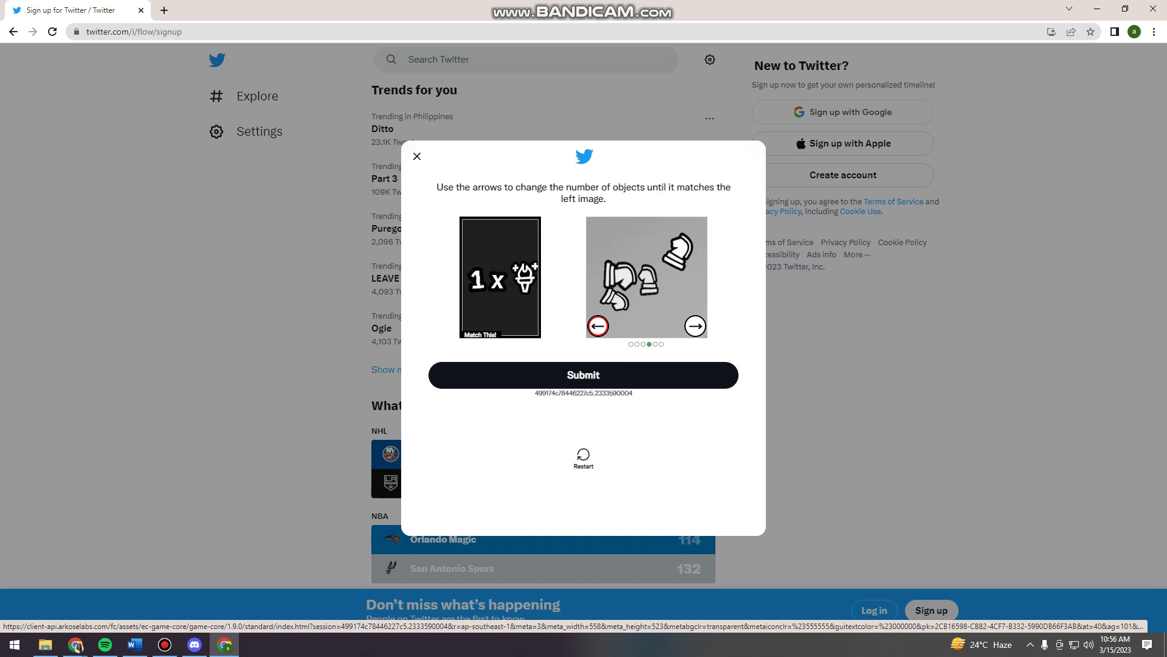
click(598, 326)
click(598, 326)
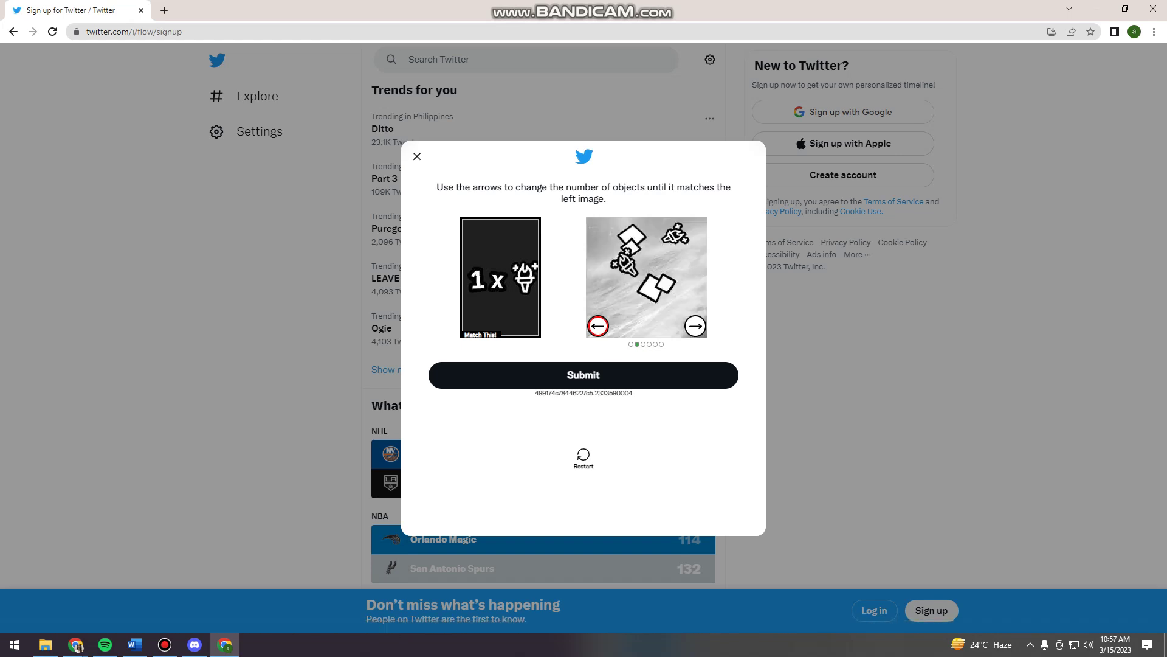
click(598, 326)
click(695, 325)
click(695, 326)
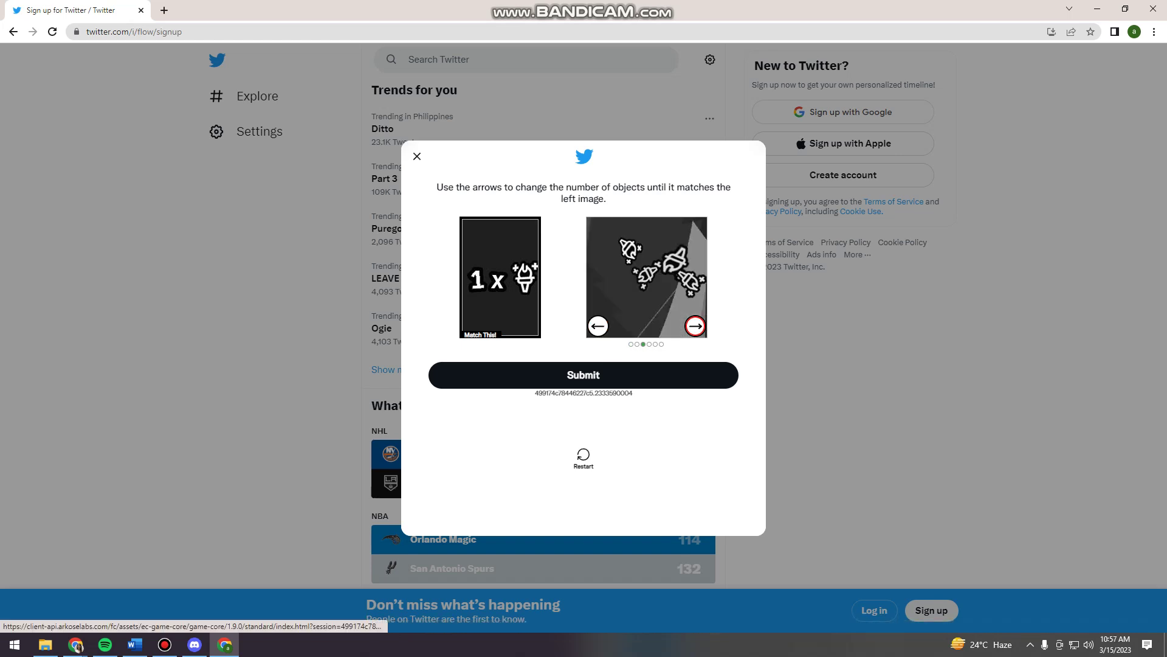
click(695, 325)
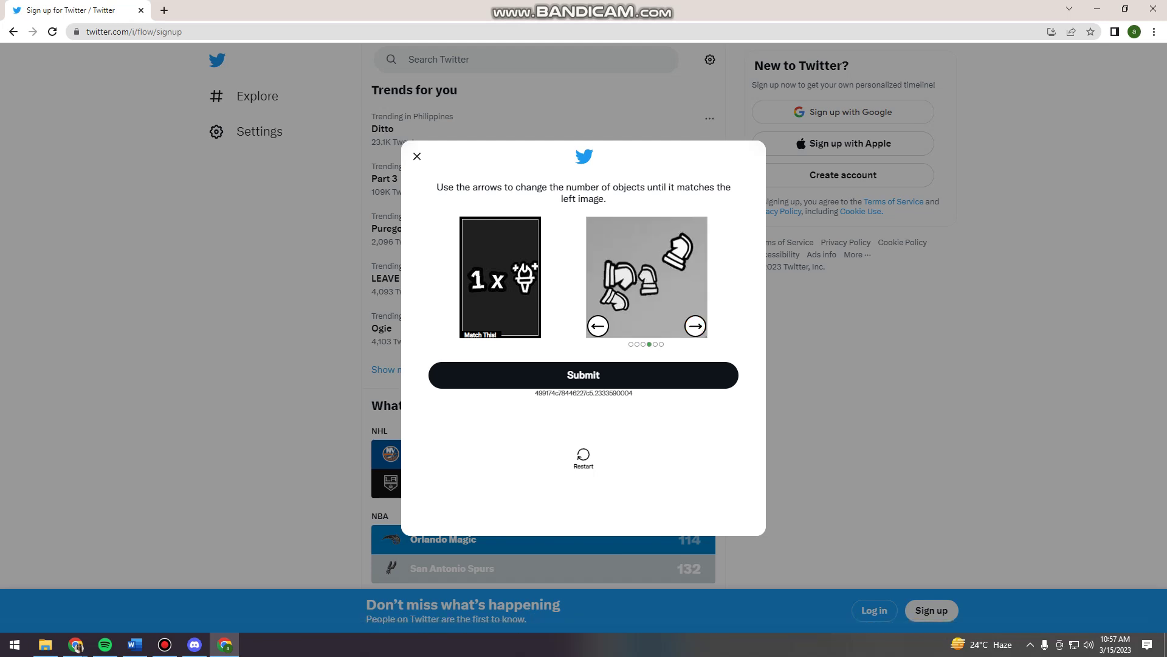
click(599, 326)
click(598, 326)
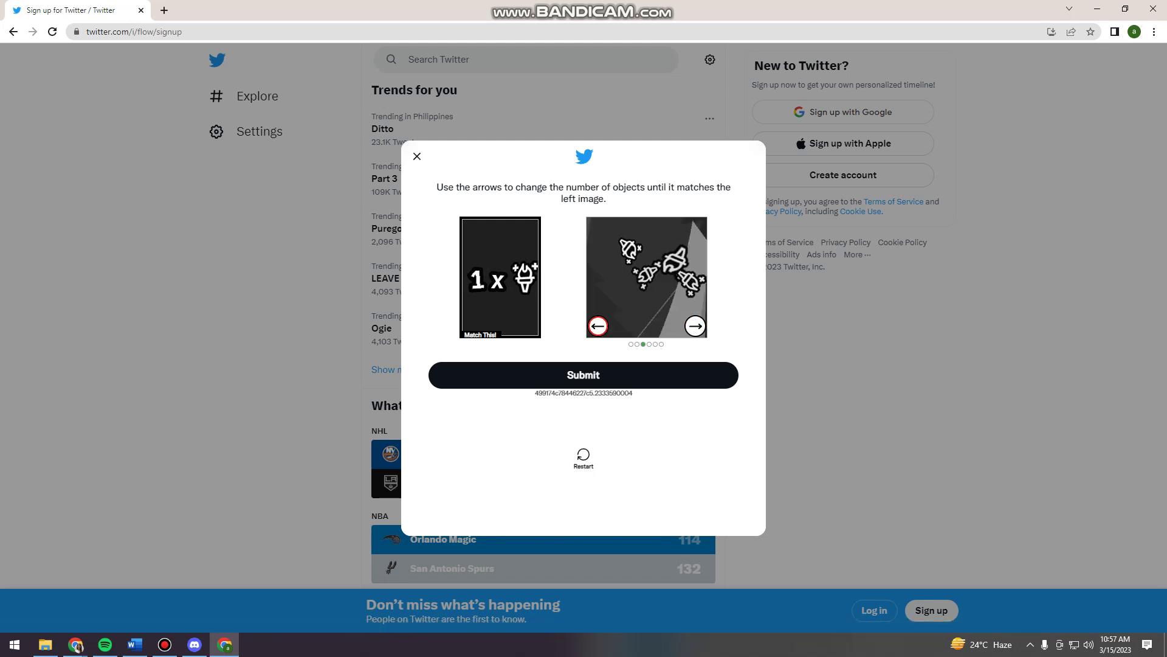
Step: Submit the chosen image, then pick and submit an arrangement for the next round
key(Tab)
key(Tab)
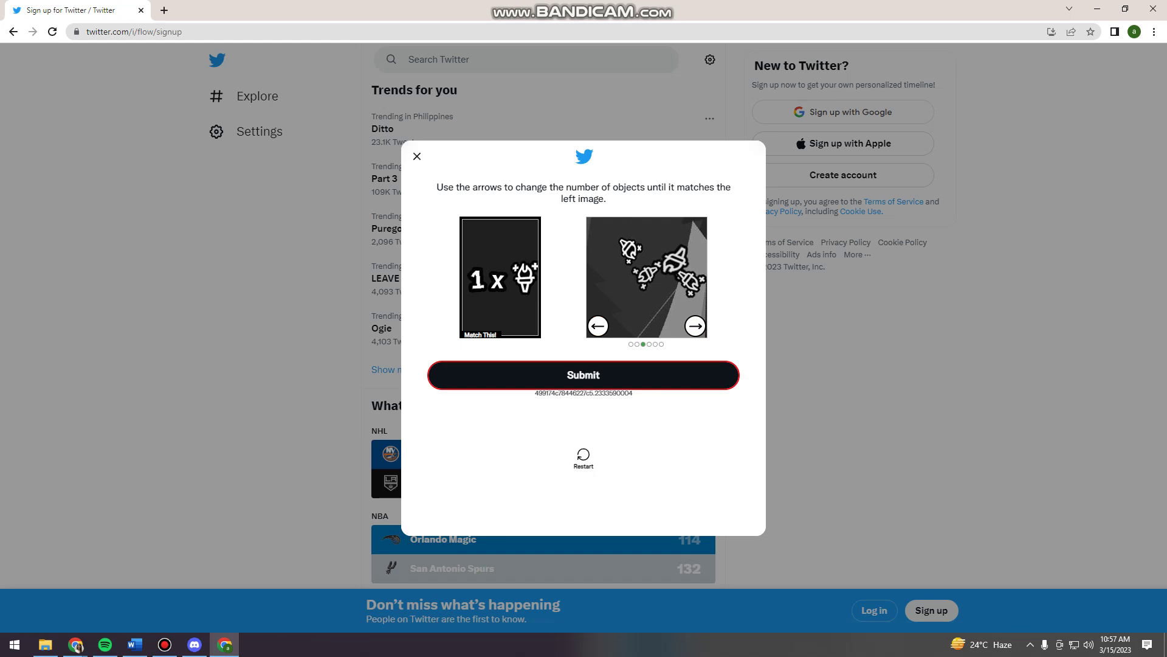
key(Return)
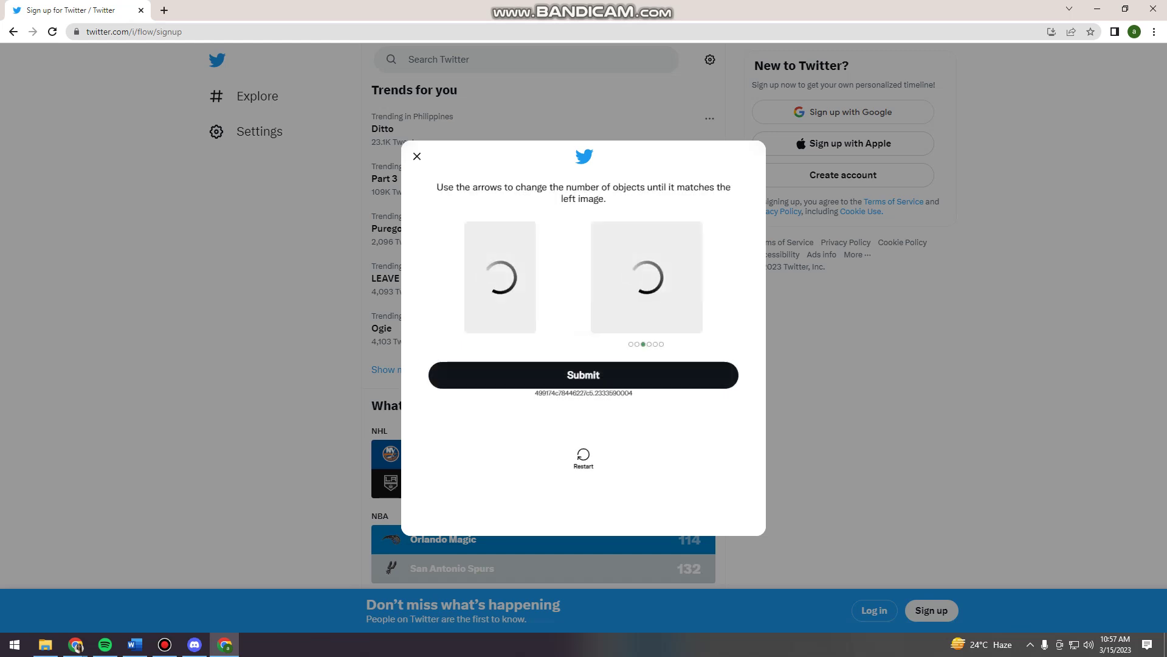
click(695, 326)
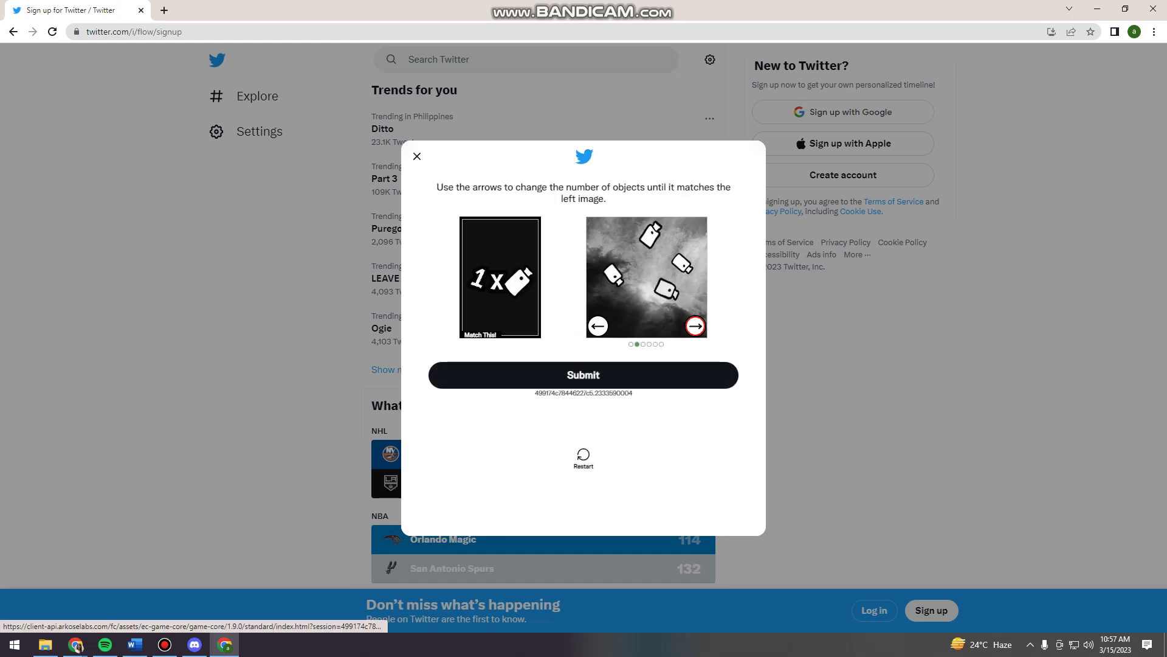
click(695, 326)
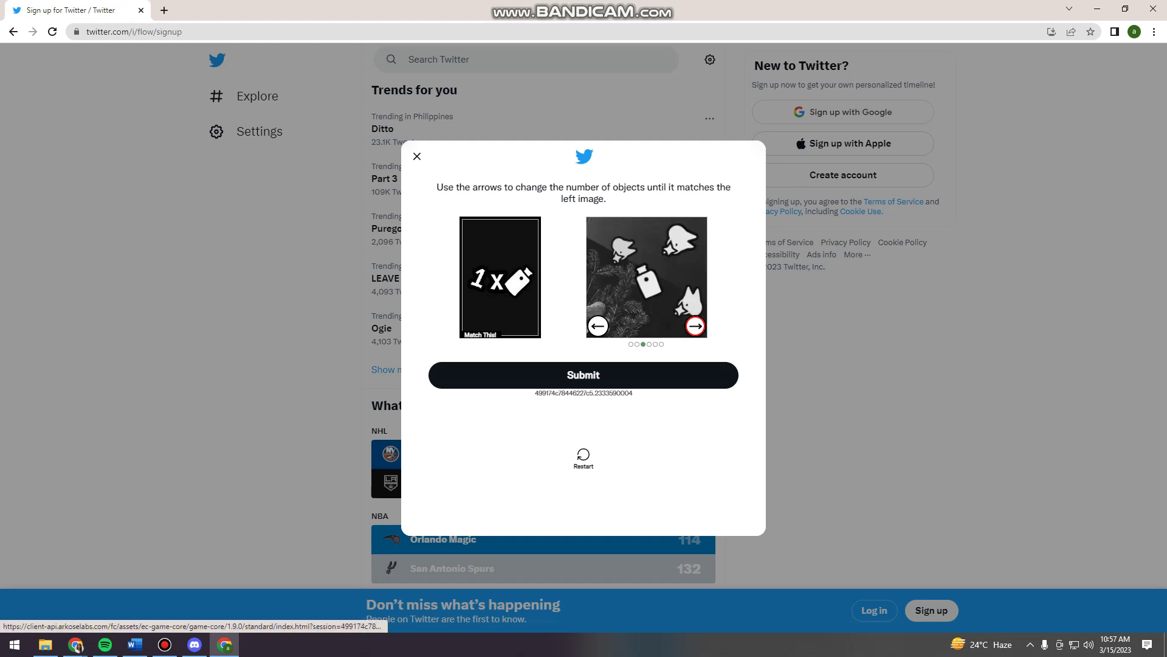
click(695, 326)
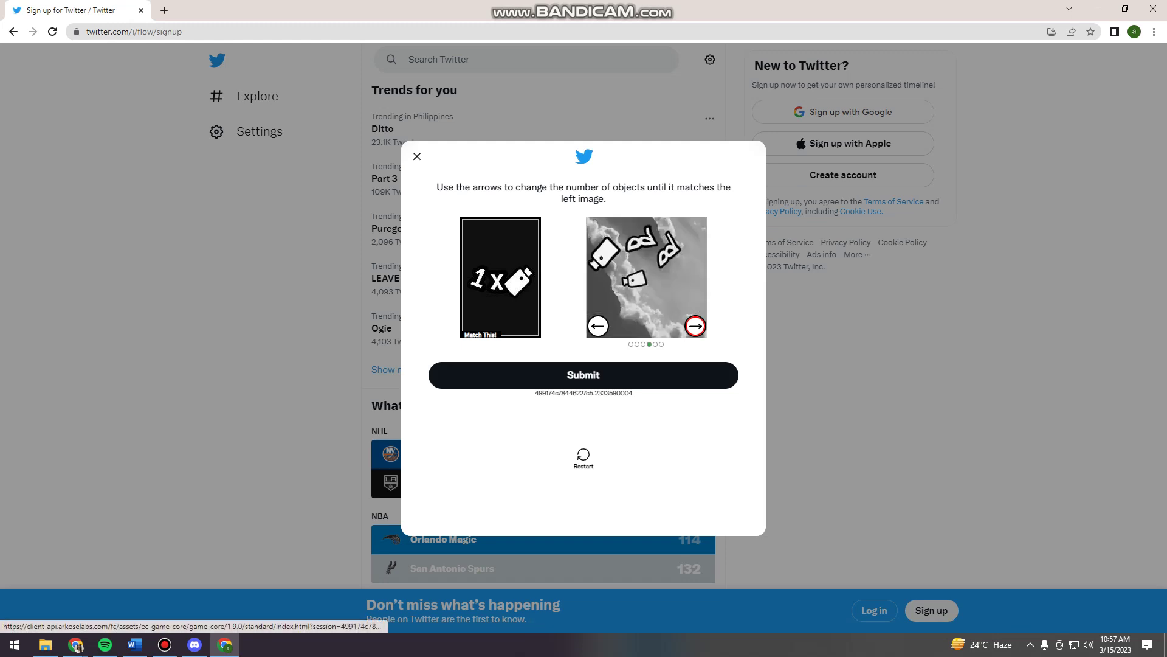
click(695, 326)
click(695, 326)
click(695, 325)
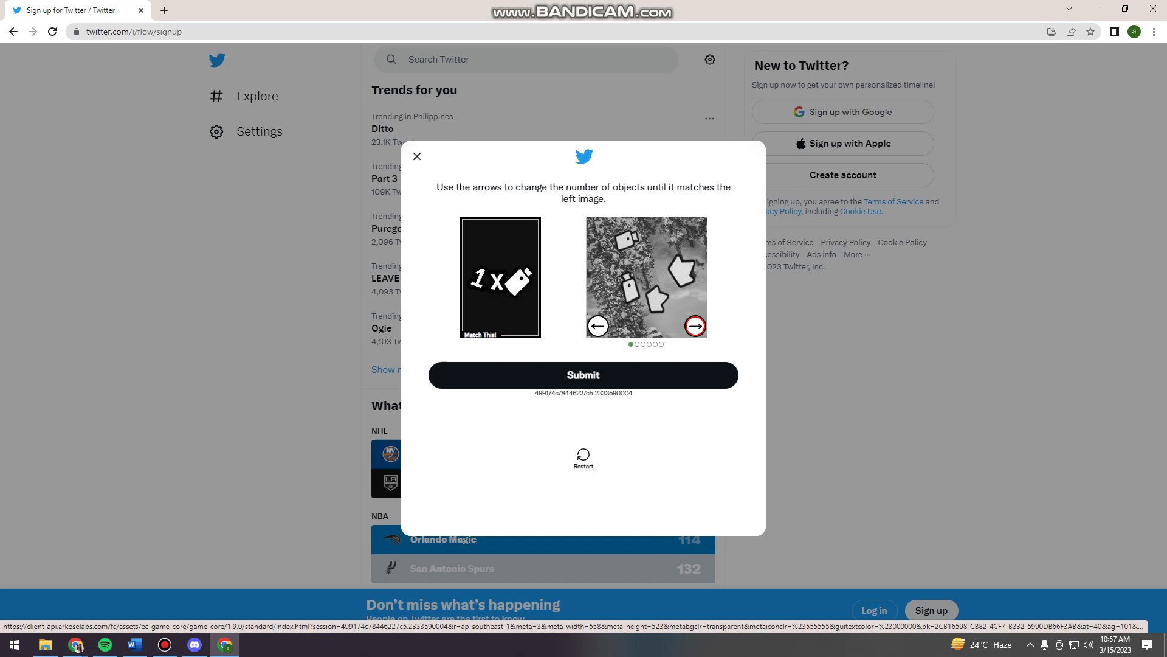
click(695, 326)
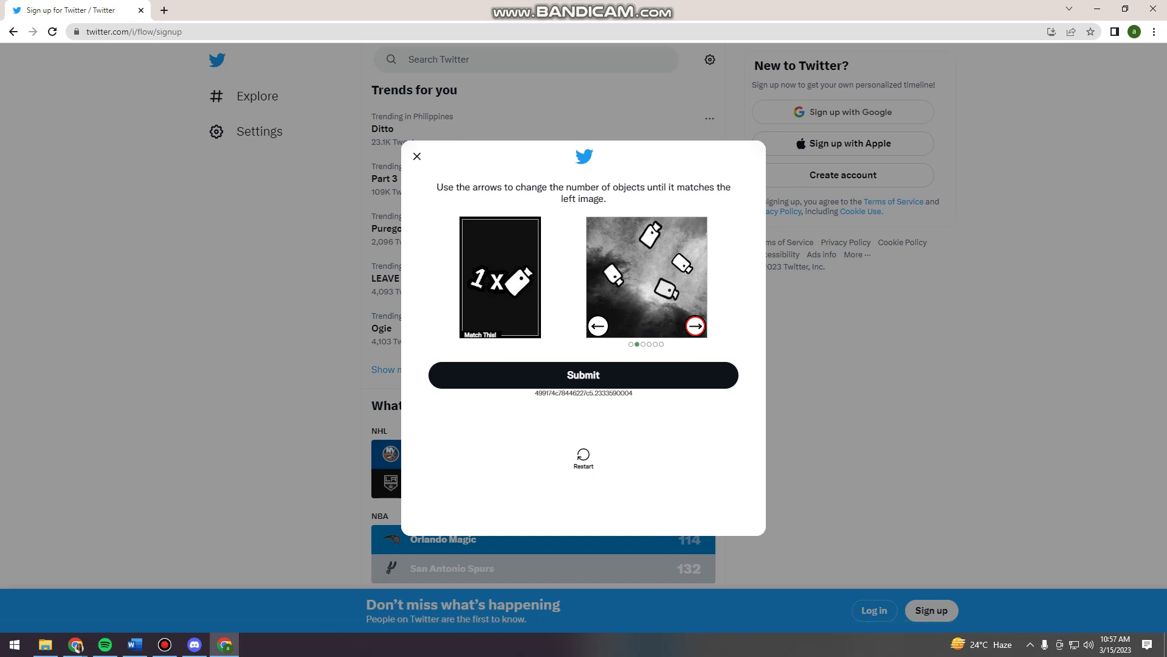
click(583, 374)
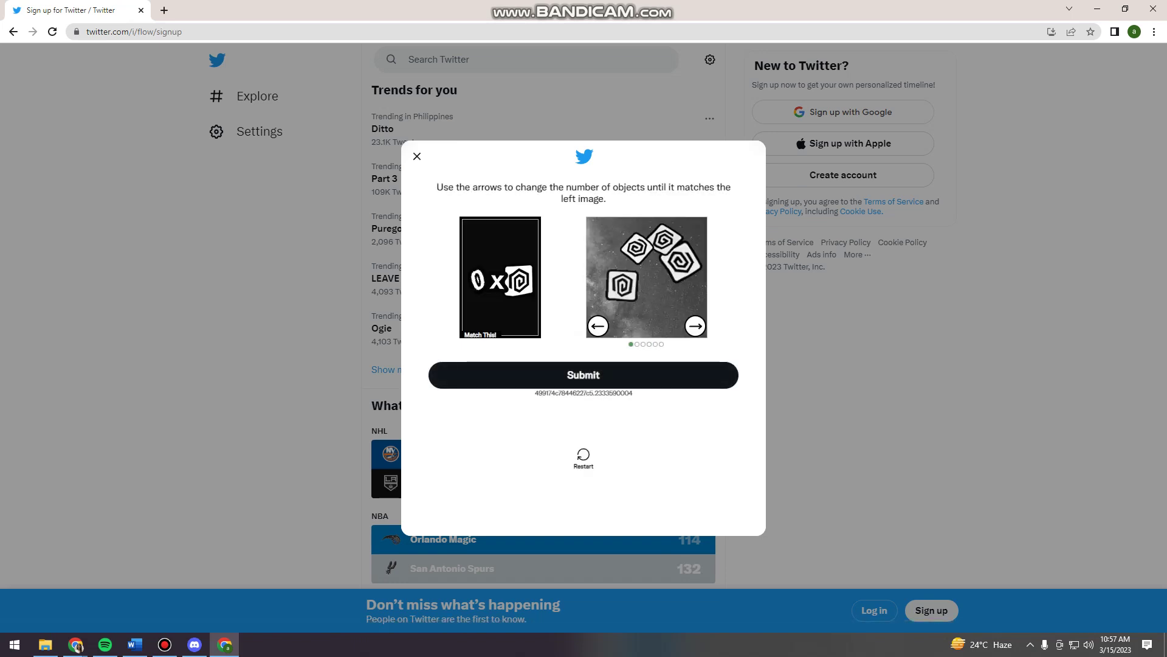
Step: Cycle to another arrangement and submit the last round, which is rejected
click(695, 326)
click(695, 326)
click(694, 326)
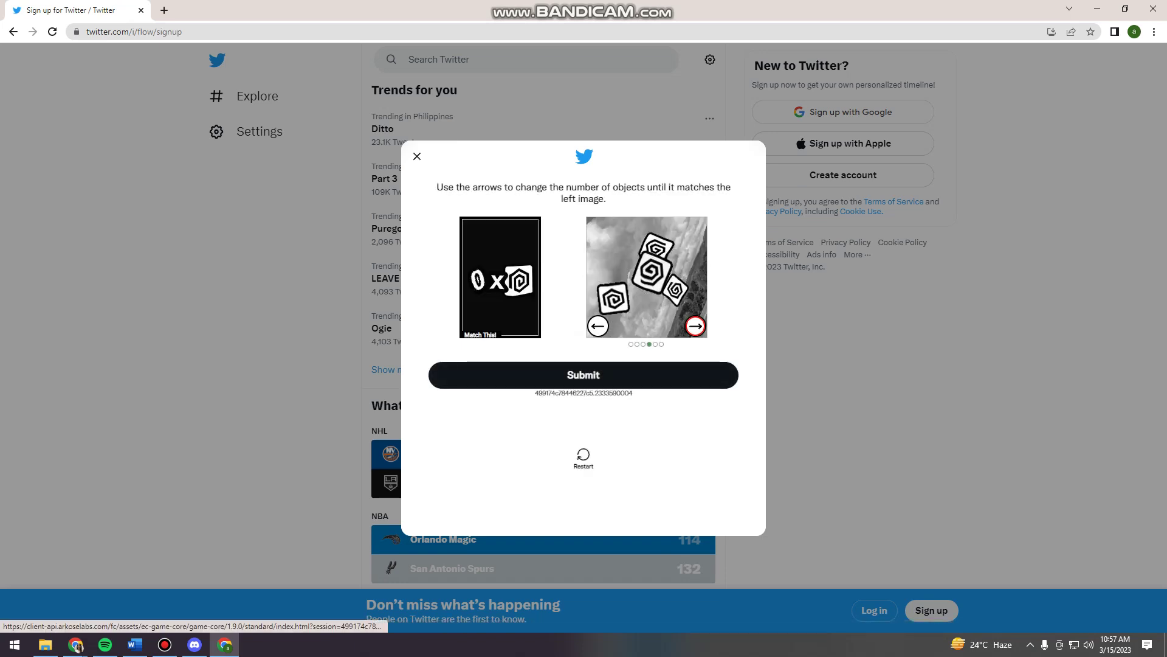
click(695, 326)
click(695, 326)
click(694, 326)
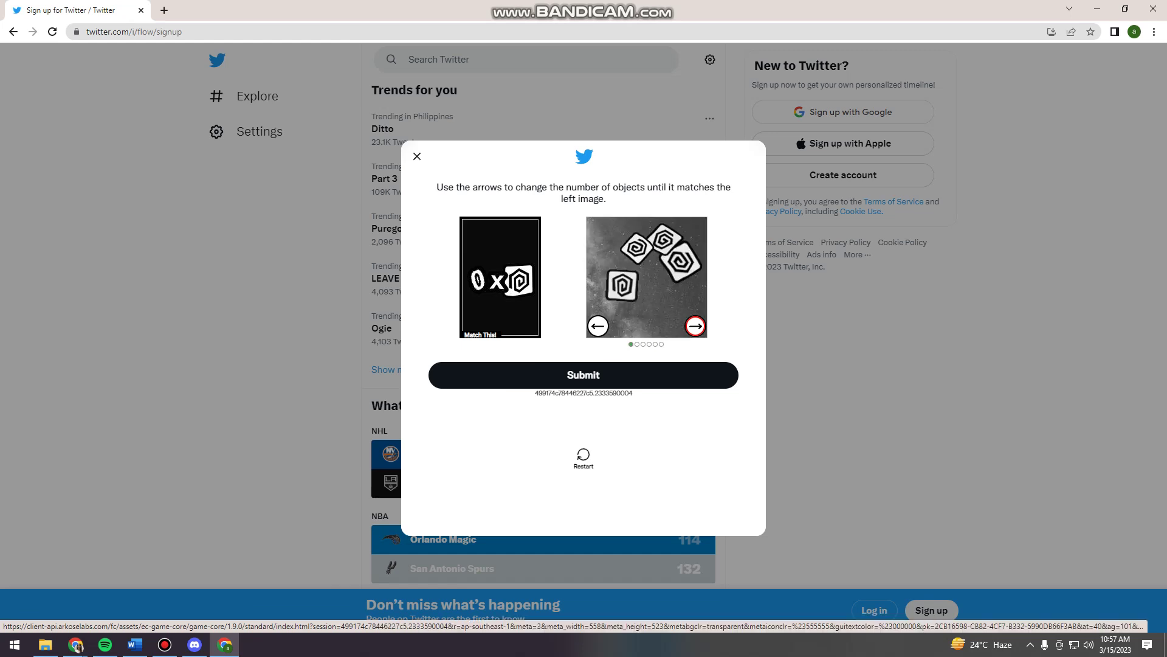
click(584, 374)
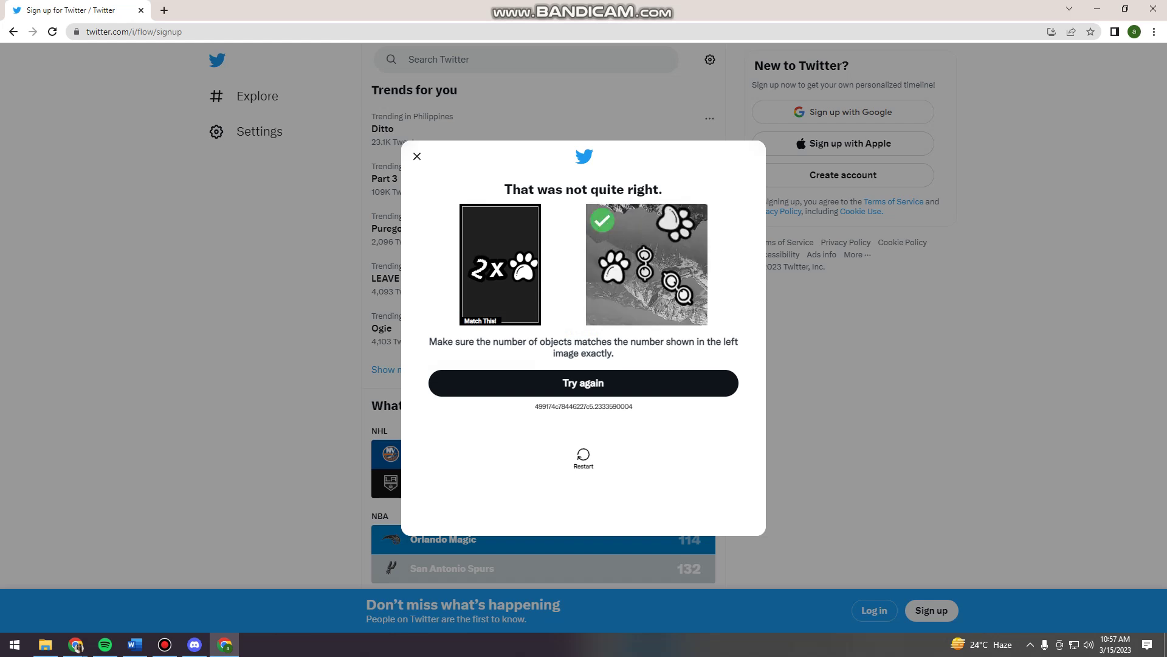
Step: Retry the puzzle and submit matching arrangements for the first two rounds
key(Return)
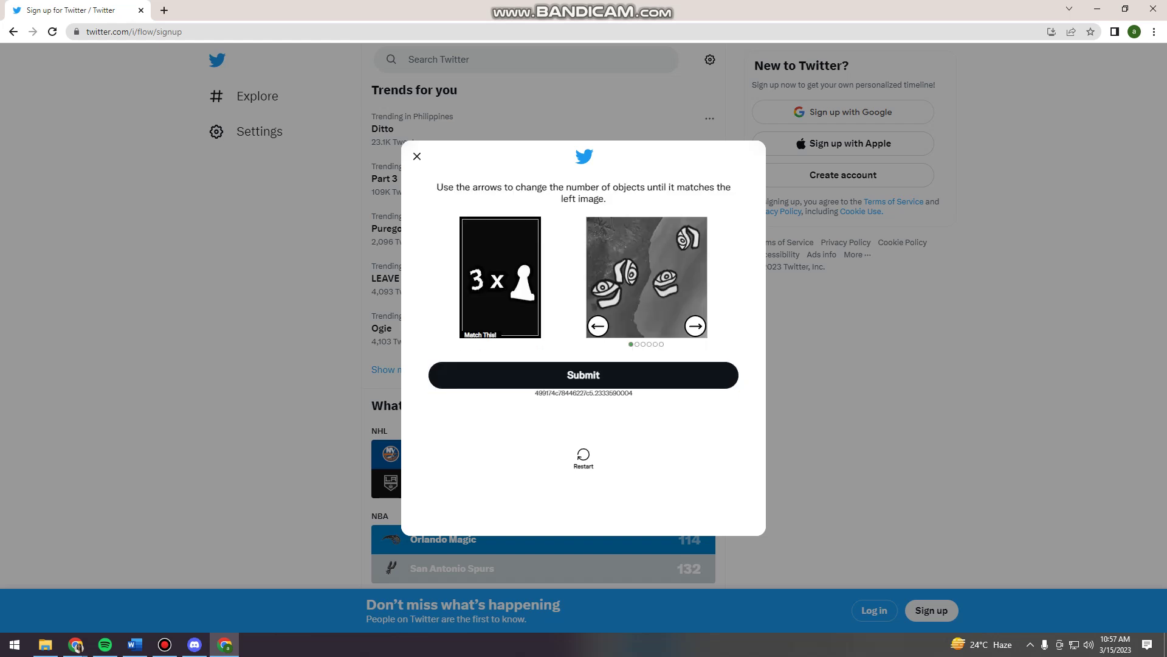
click(695, 326)
click(695, 326)
click(695, 326)
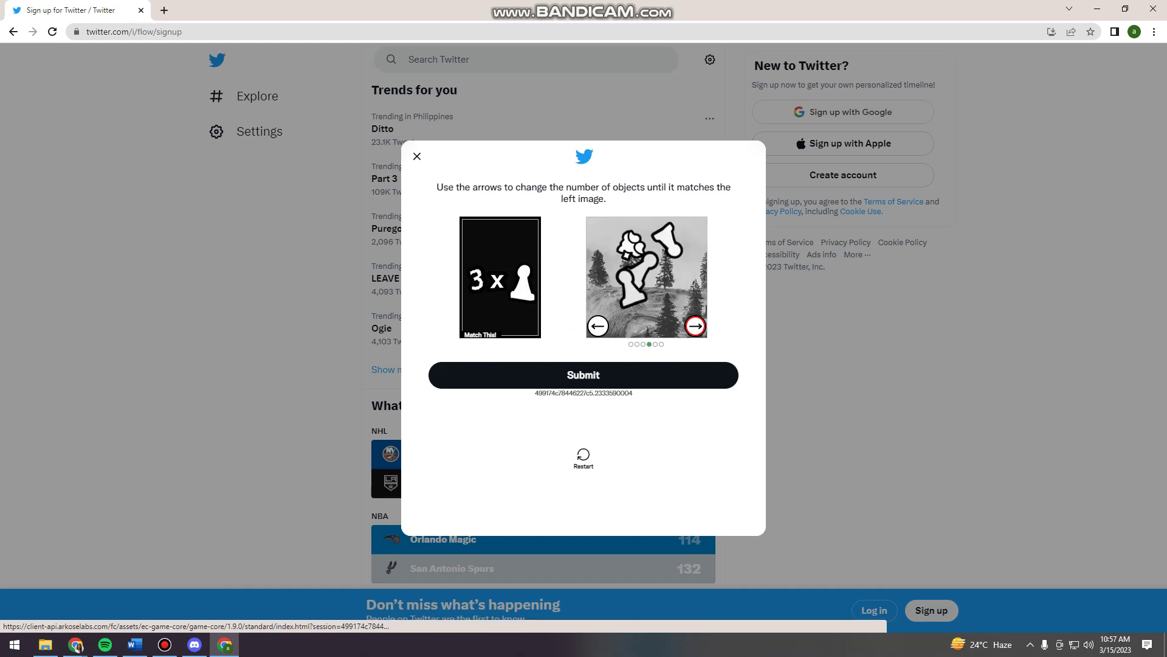
click(583, 375)
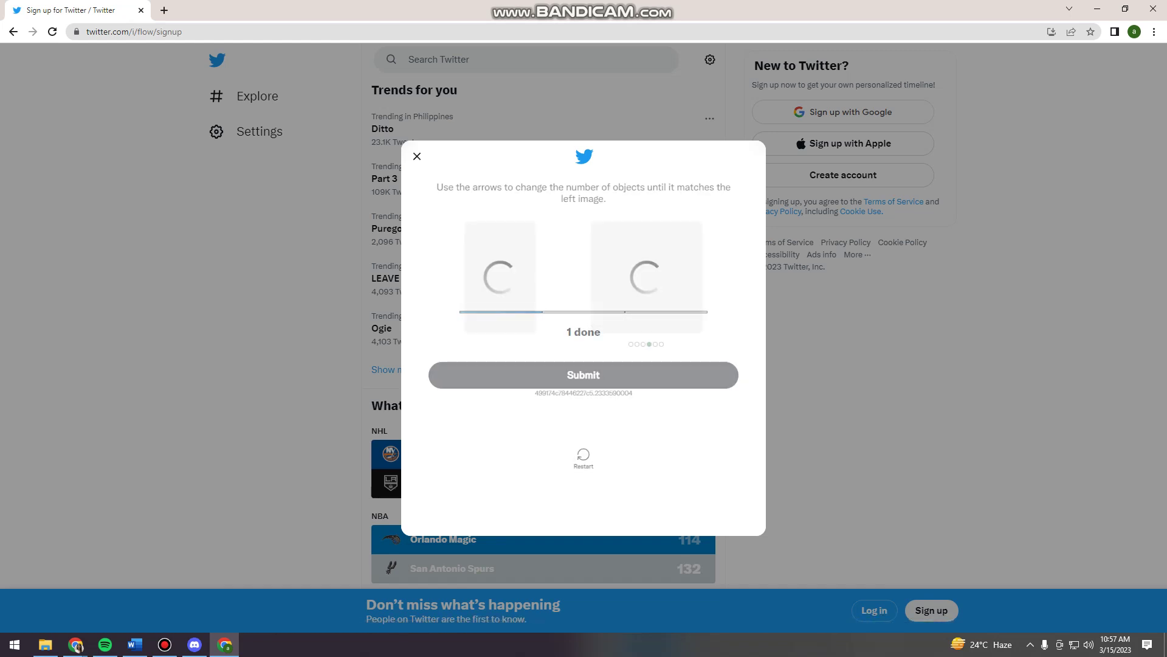
click(695, 326)
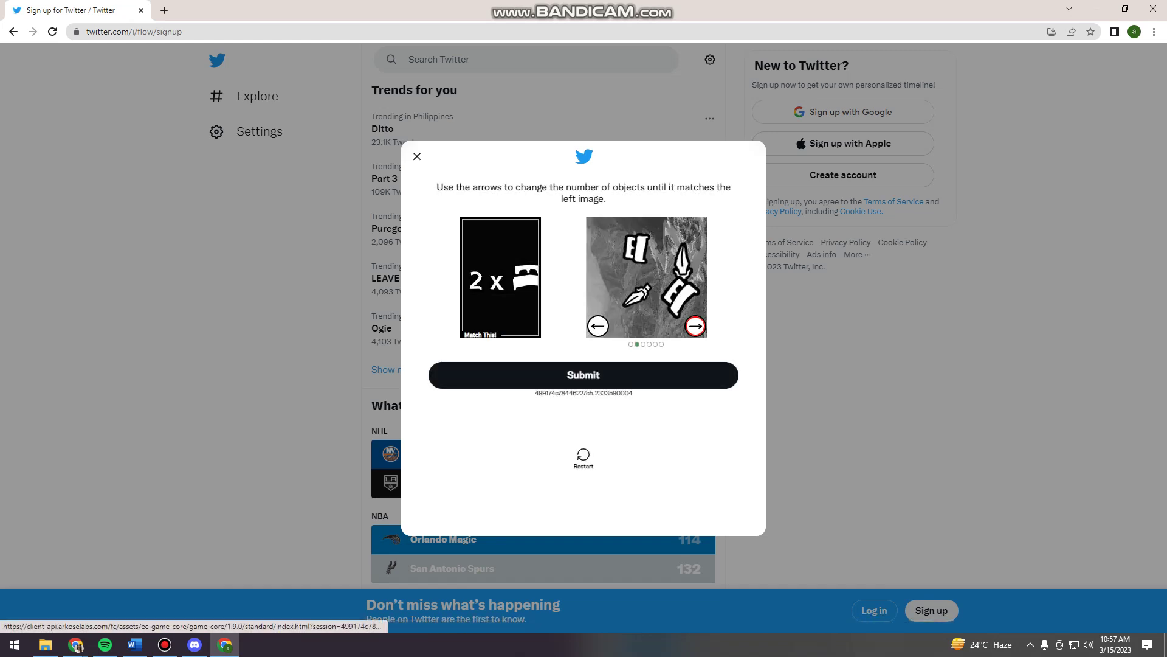
click(695, 326)
click(695, 326)
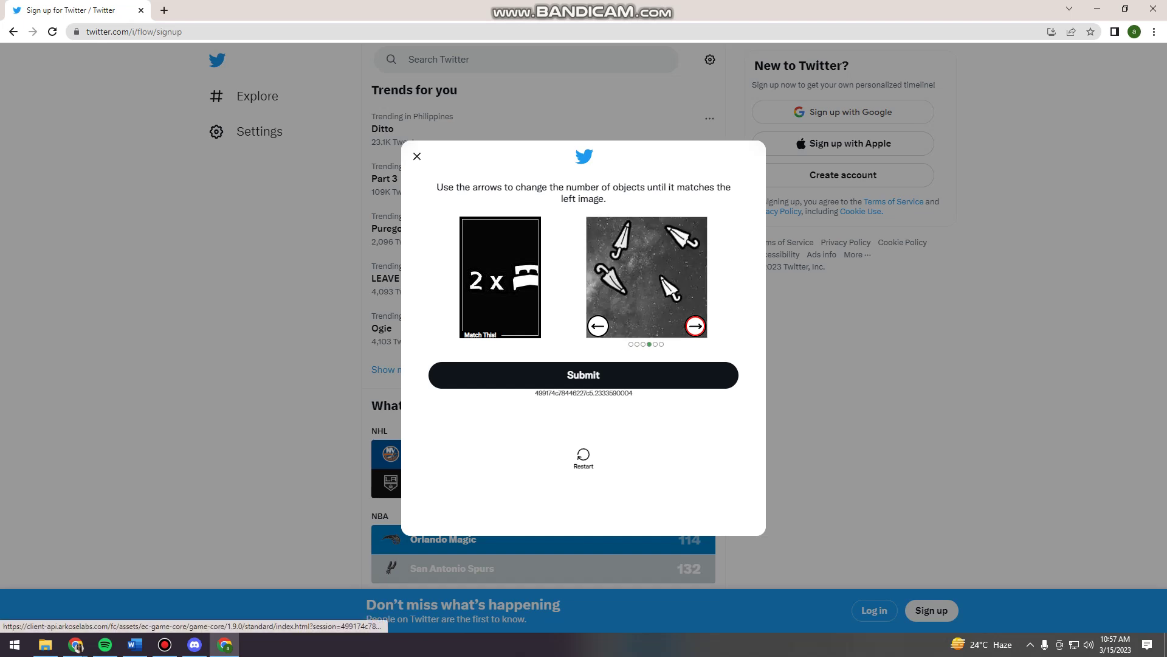
click(695, 326)
click(695, 326)
click(695, 326)
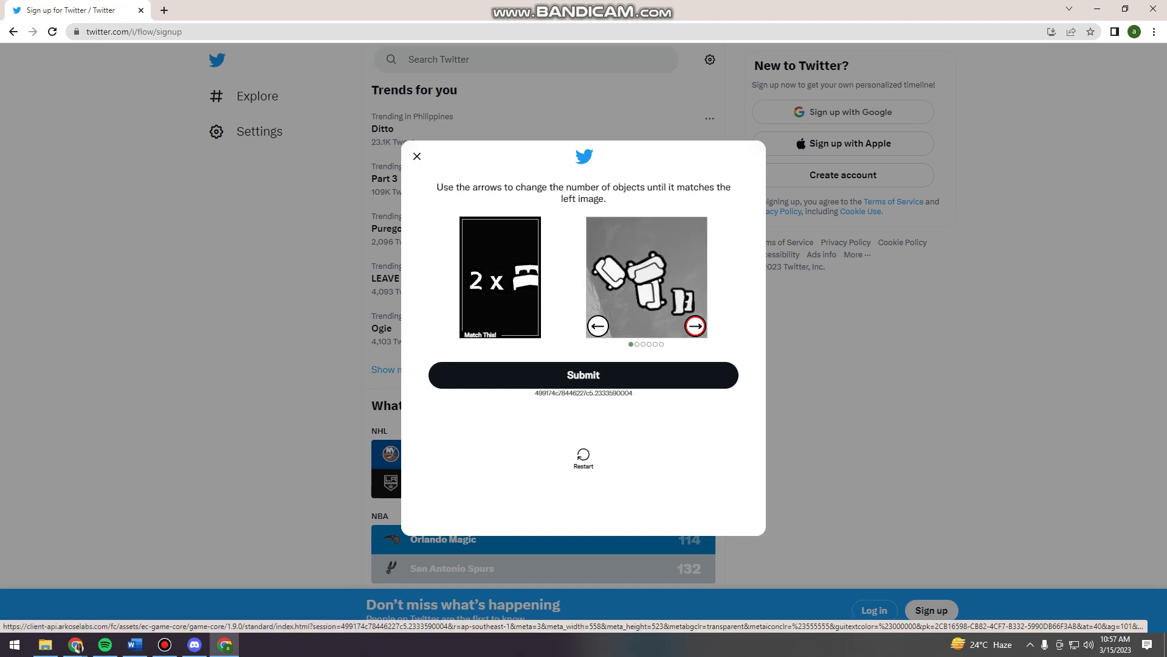
click(695, 326)
click(583, 375)
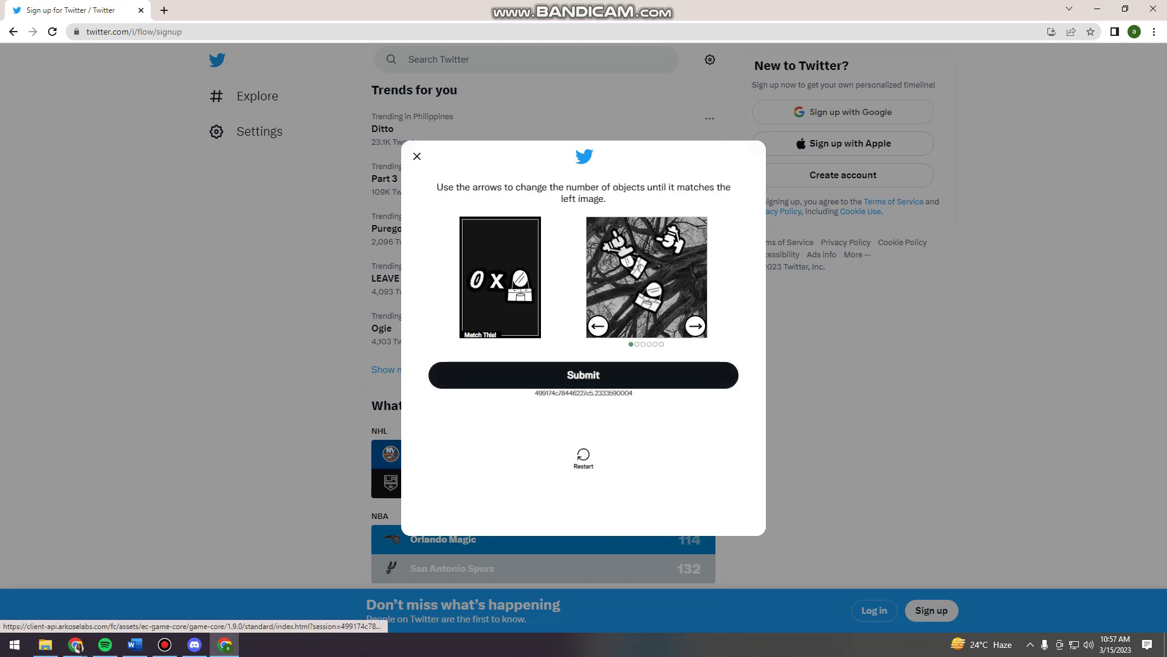
Step: Adjust the arrangement and submit the third round
click(695, 326)
click(597, 326)
click(598, 326)
click(598, 326)
click(598, 325)
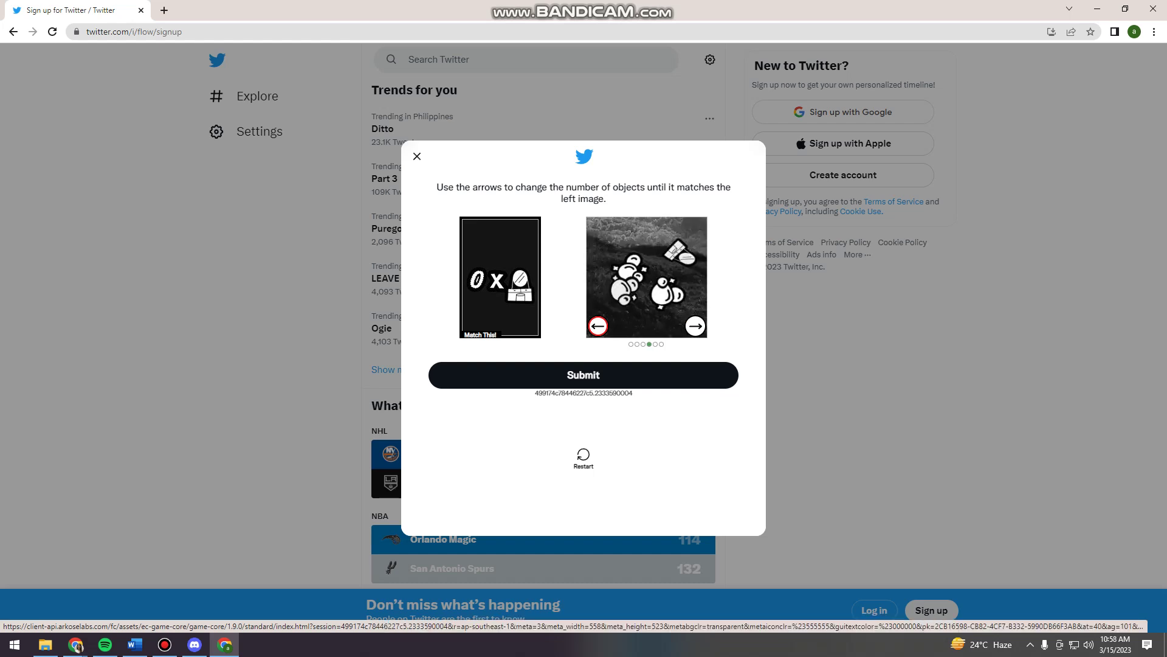
click(583, 375)
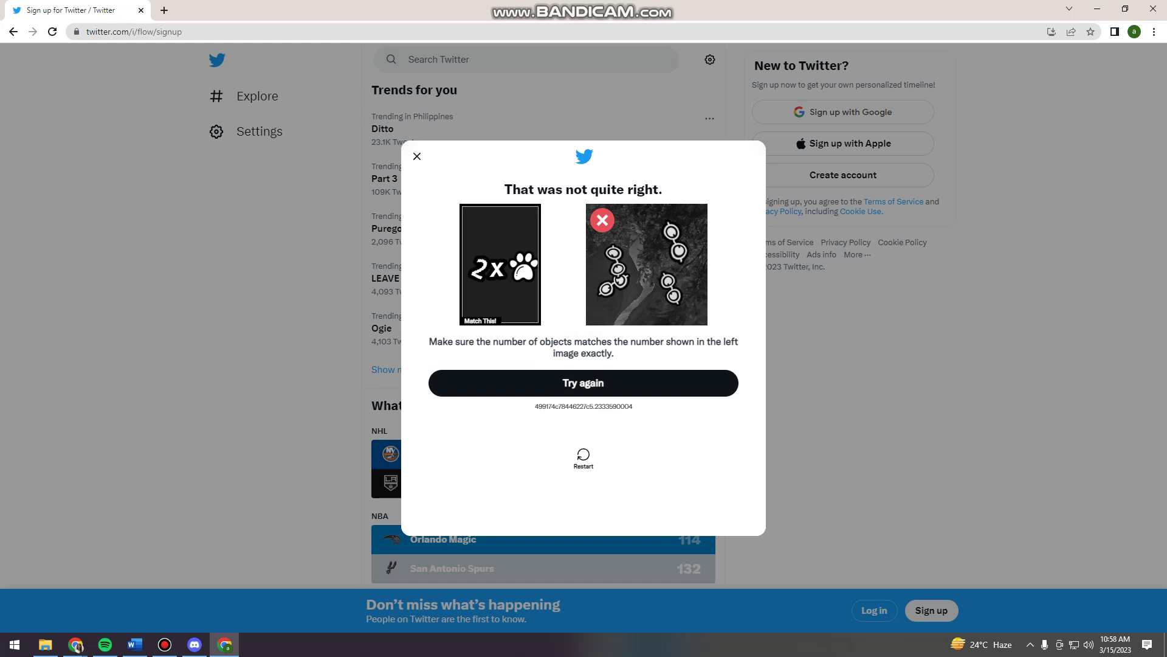
Step: Start a fresh attempt and submit a matching arrangement for its first round
click(583, 377)
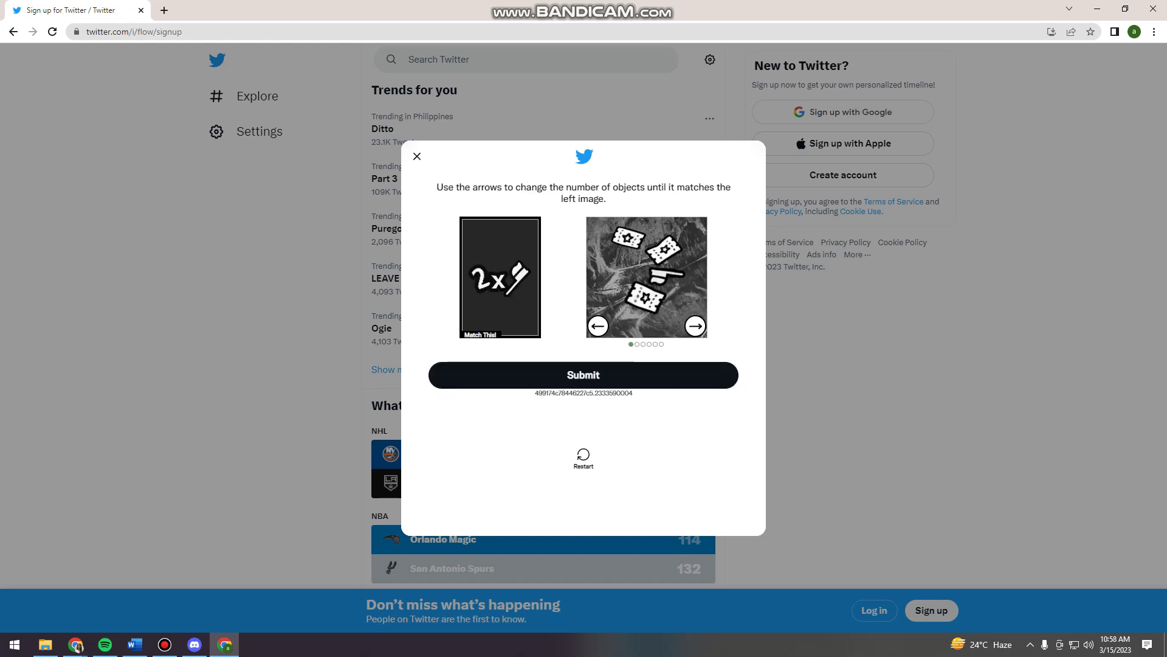
click(695, 326)
click(695, 325)
click(695, 325)
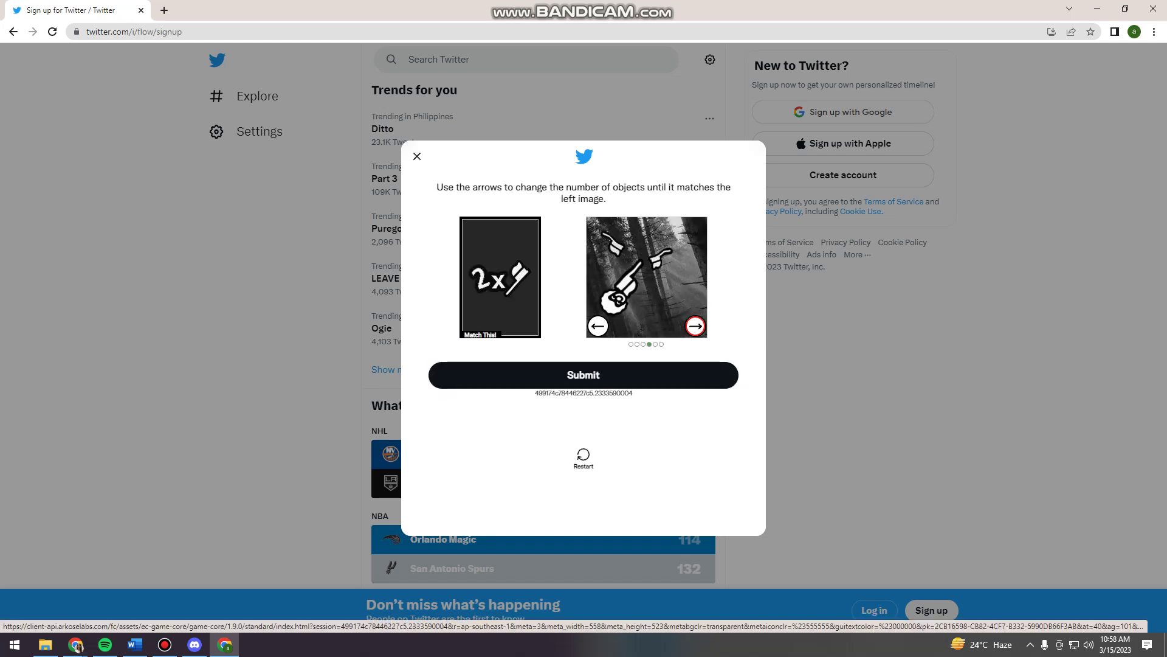
click(695, 325)
click(695, 325)
click(584, 375)
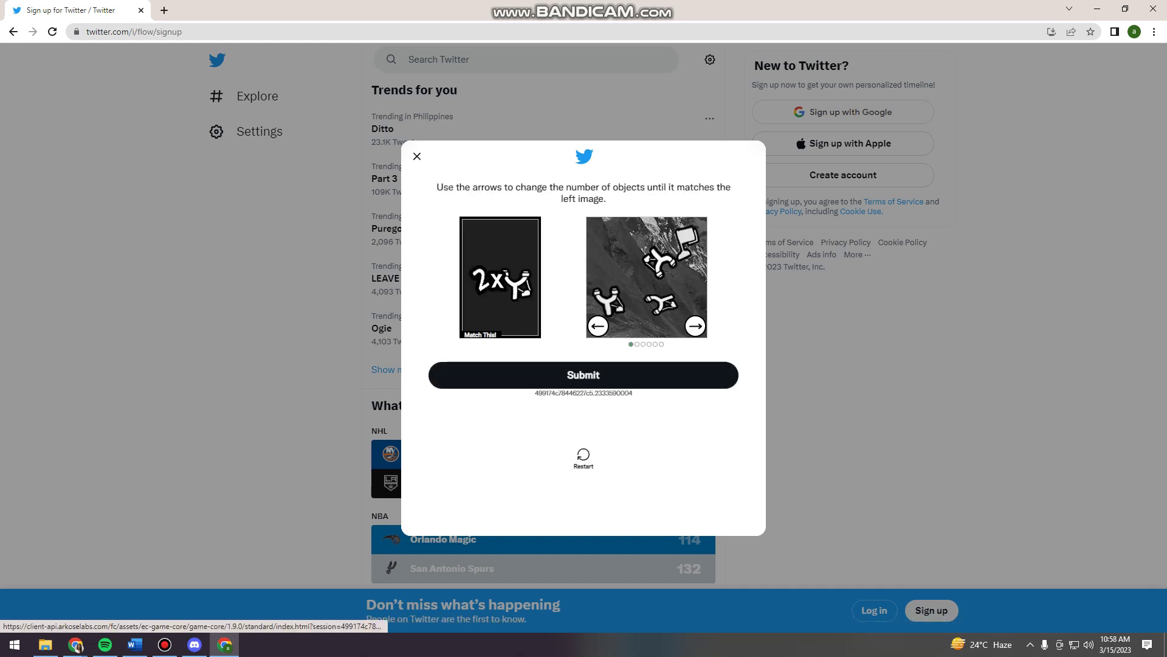
Step: Match and submit the remaining two rounds so the human check passes
click(695, 325)
click(695, 325)
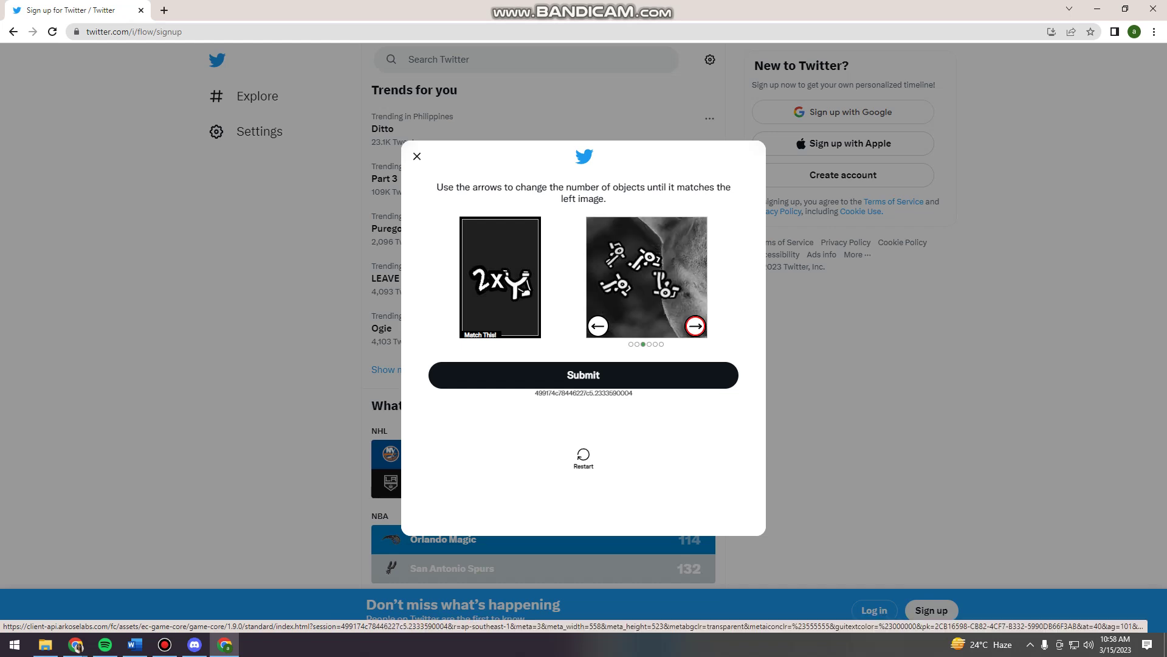
click(598, 326)
click(695, 325)
click(695, 325)
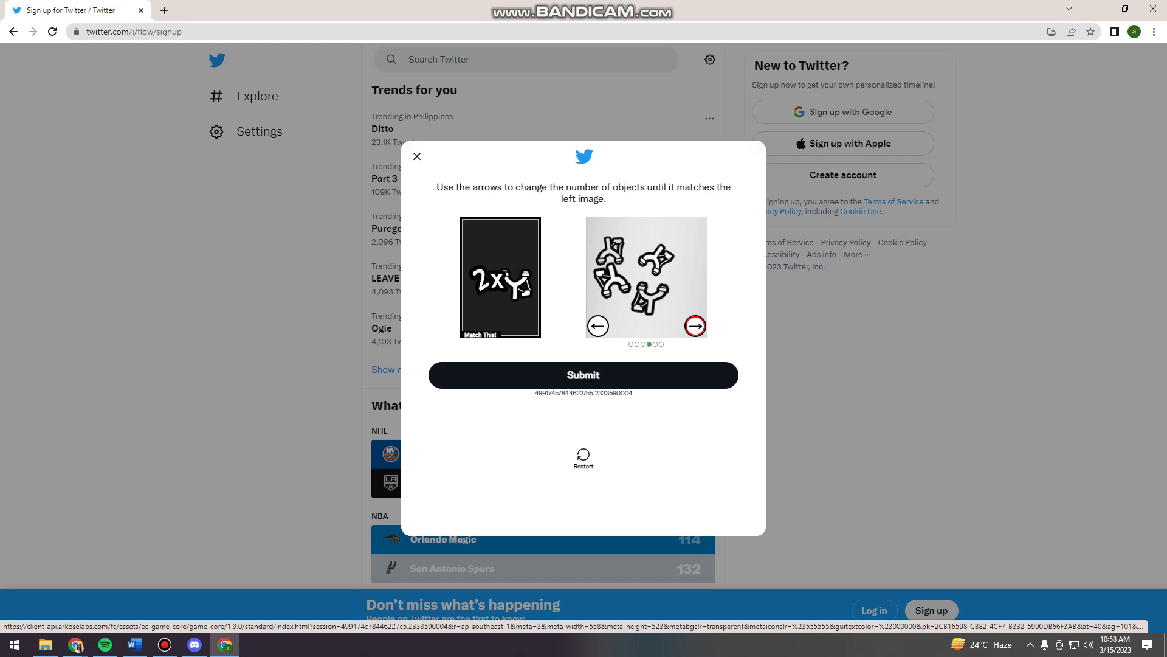
click(695, 325)
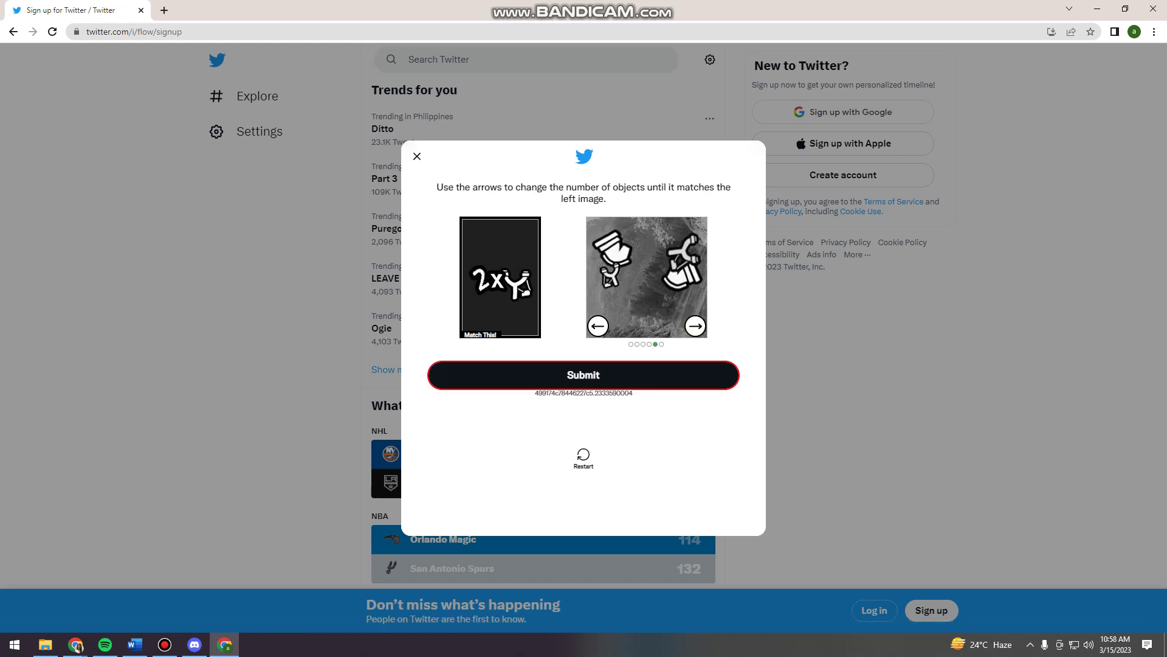
click(584, 374)
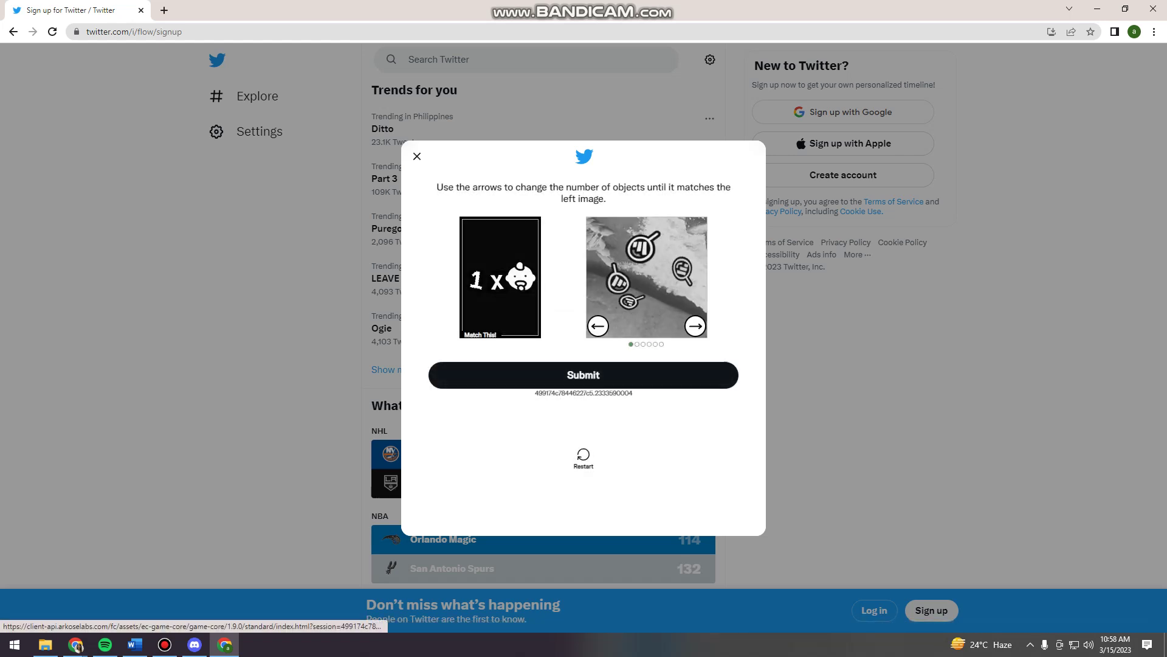
click(695, 326)
click(584, 375)
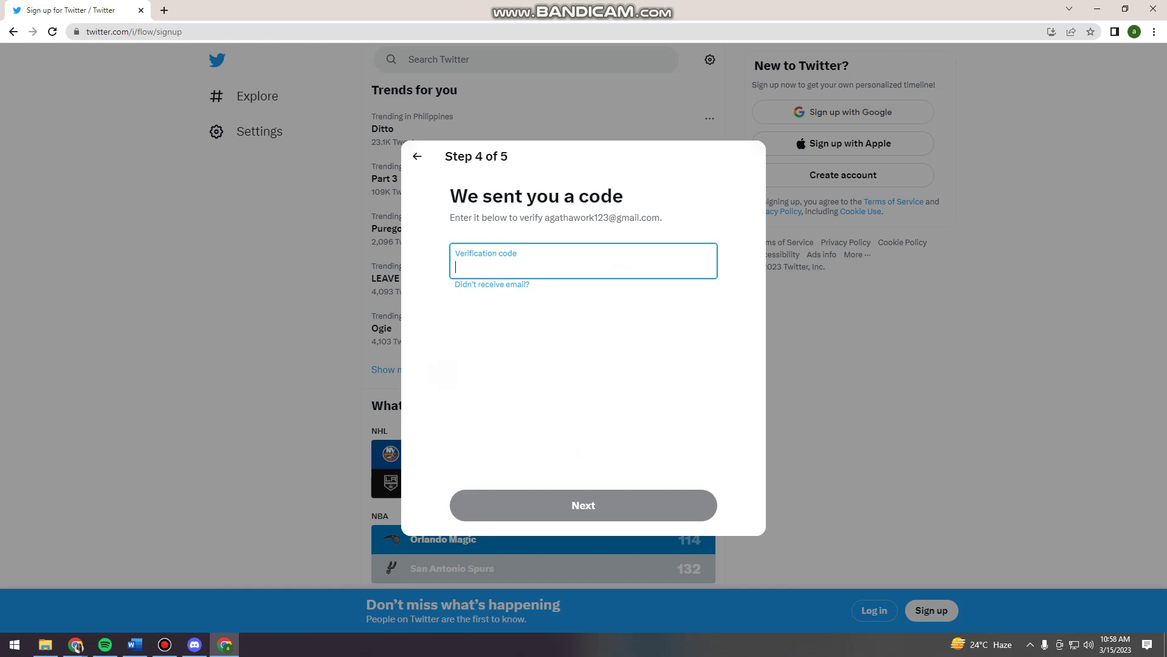
Step: Open Gmail in a new tab and read Twitter's verification-code email
click(164, 10)
text(gmai)
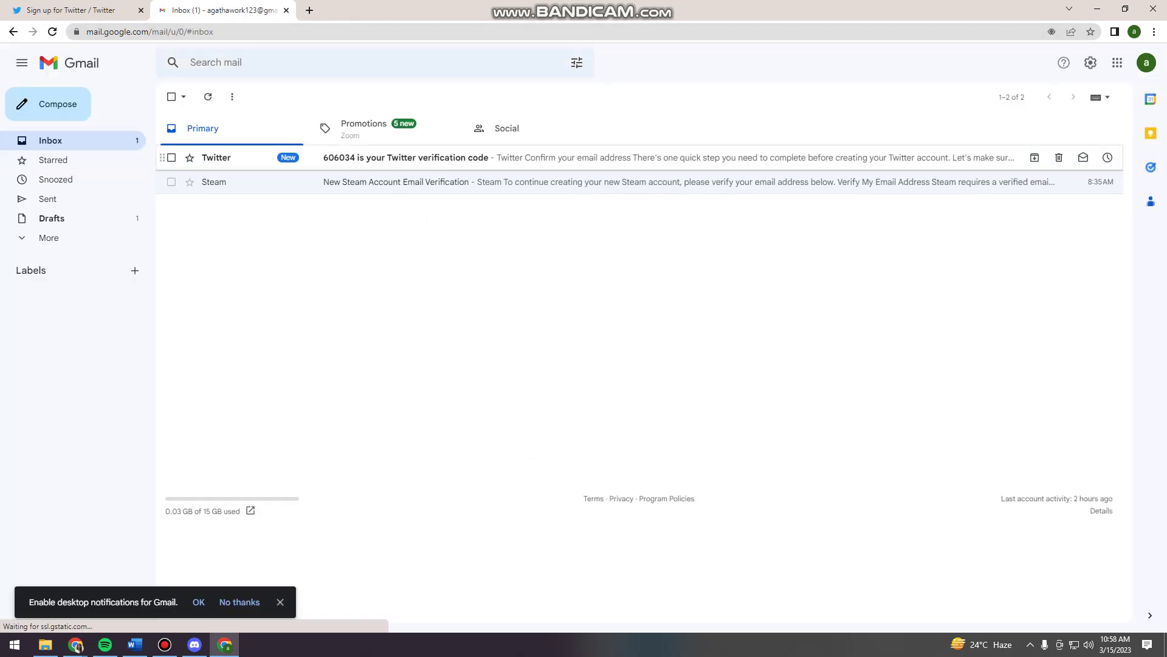
click(406, 158)
drag(601, 385, 532, 225)
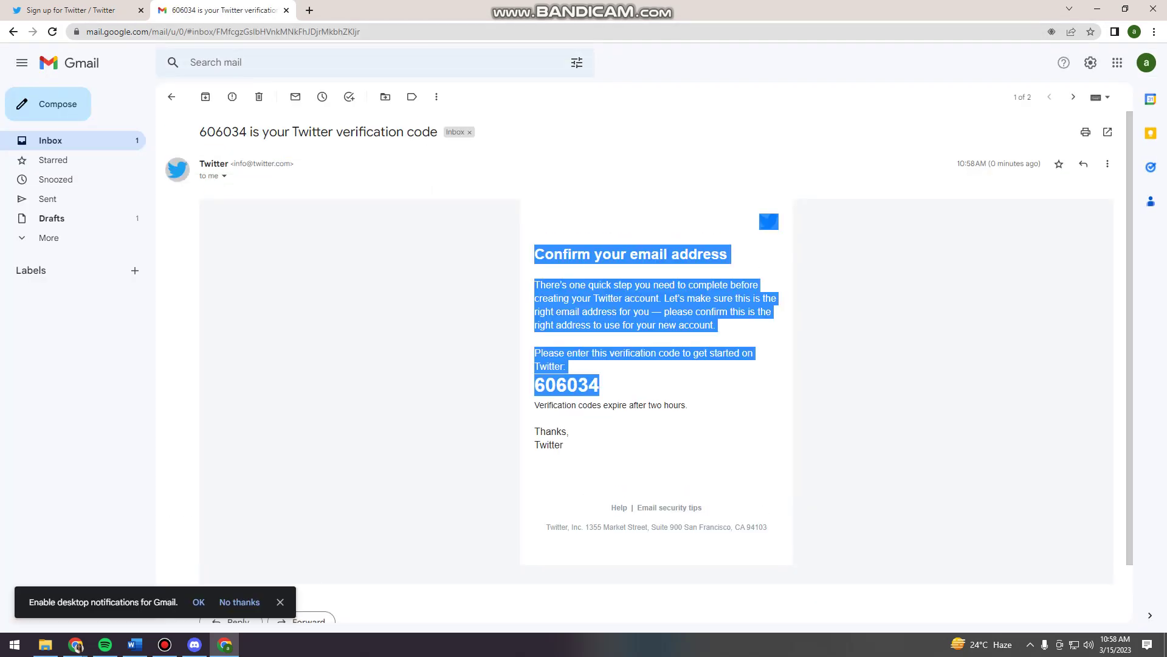
click(540, 385)
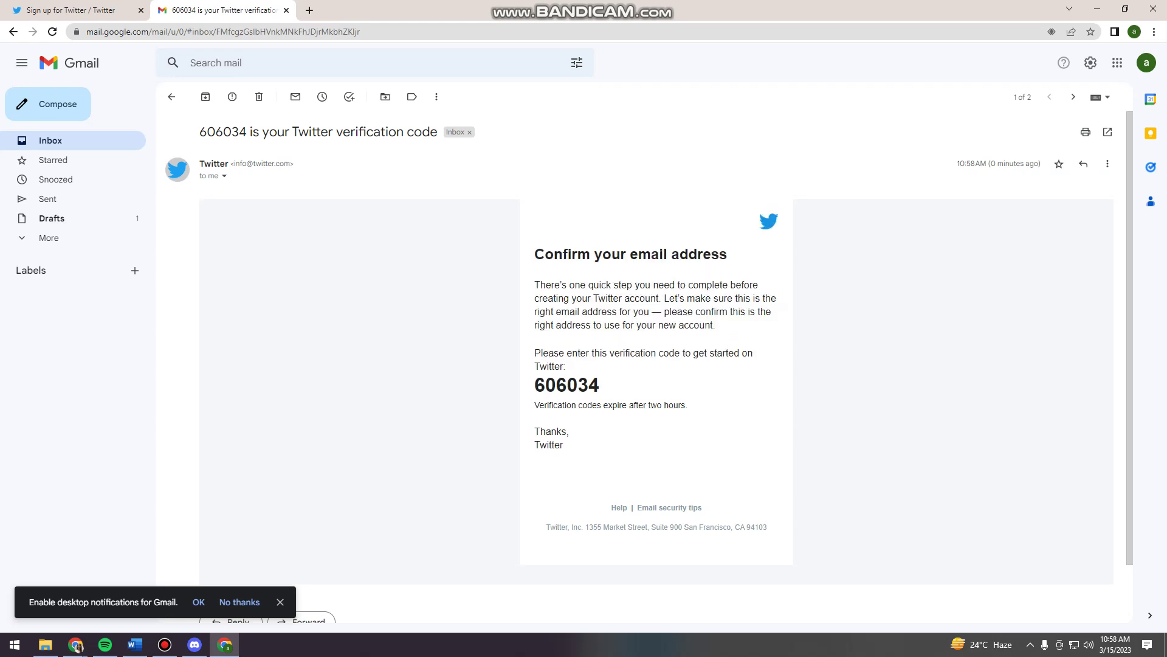
Step: Enter the emailed verification code on Twitter and set the account password
key(ctrl+shift+Tab)
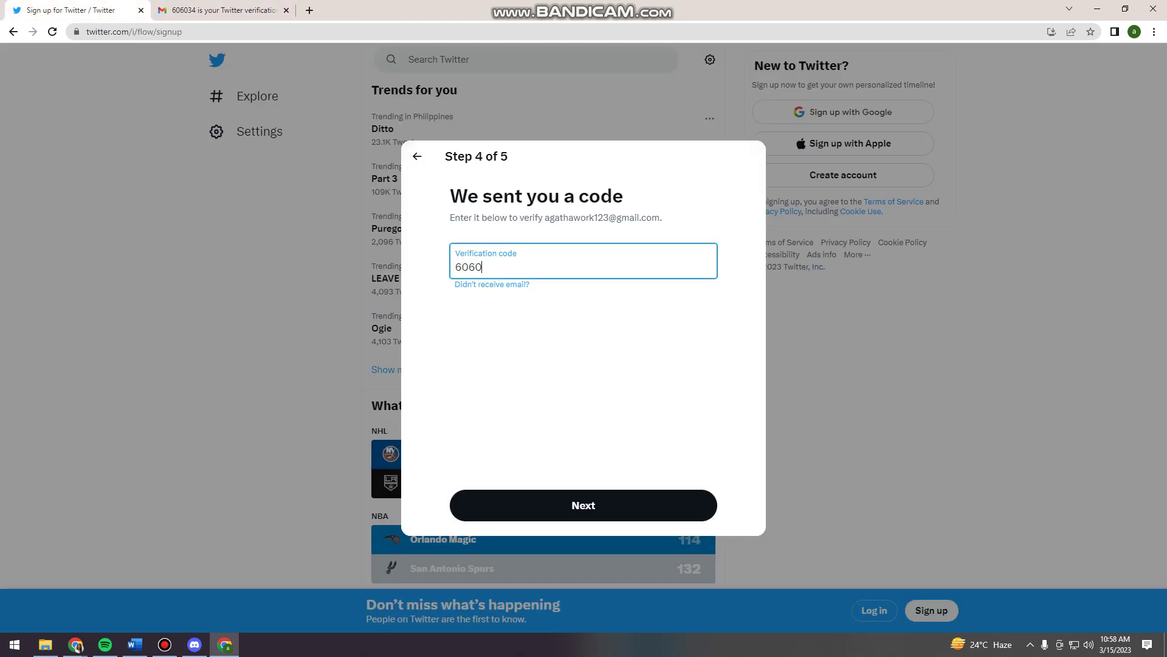
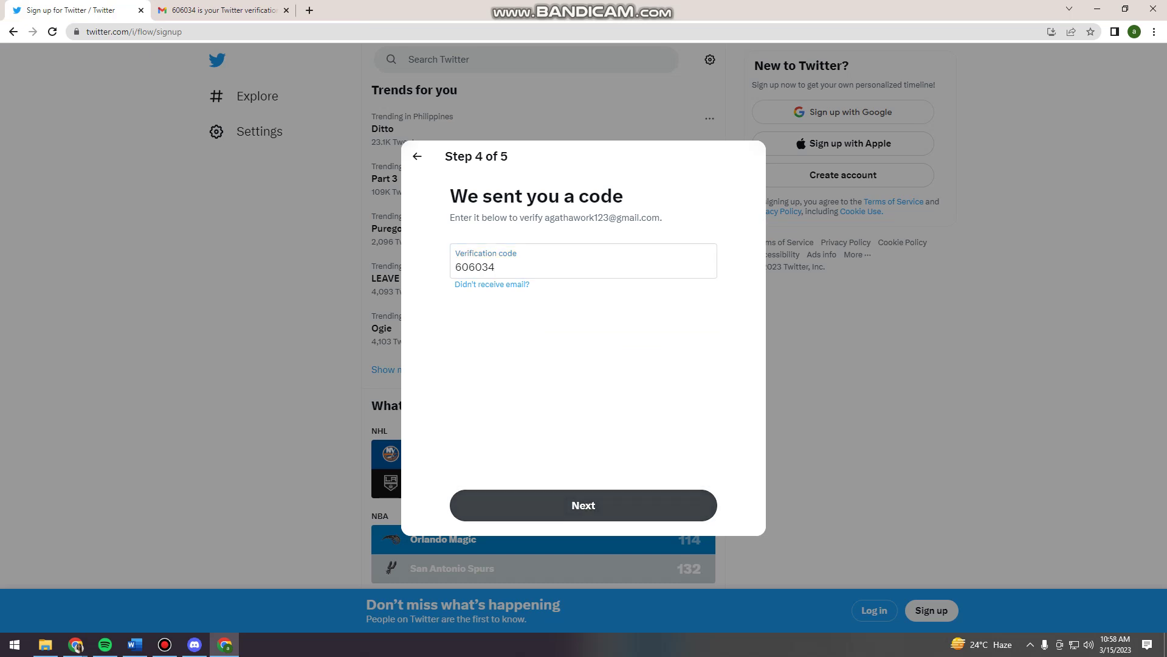
key(Return)
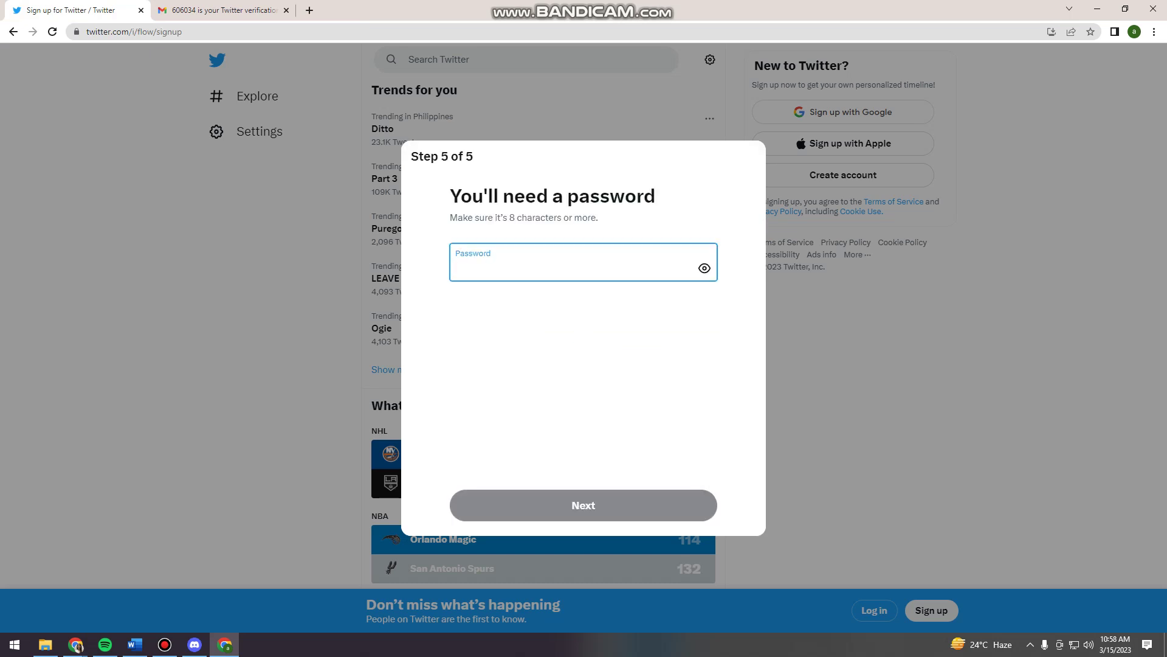
key(Return)
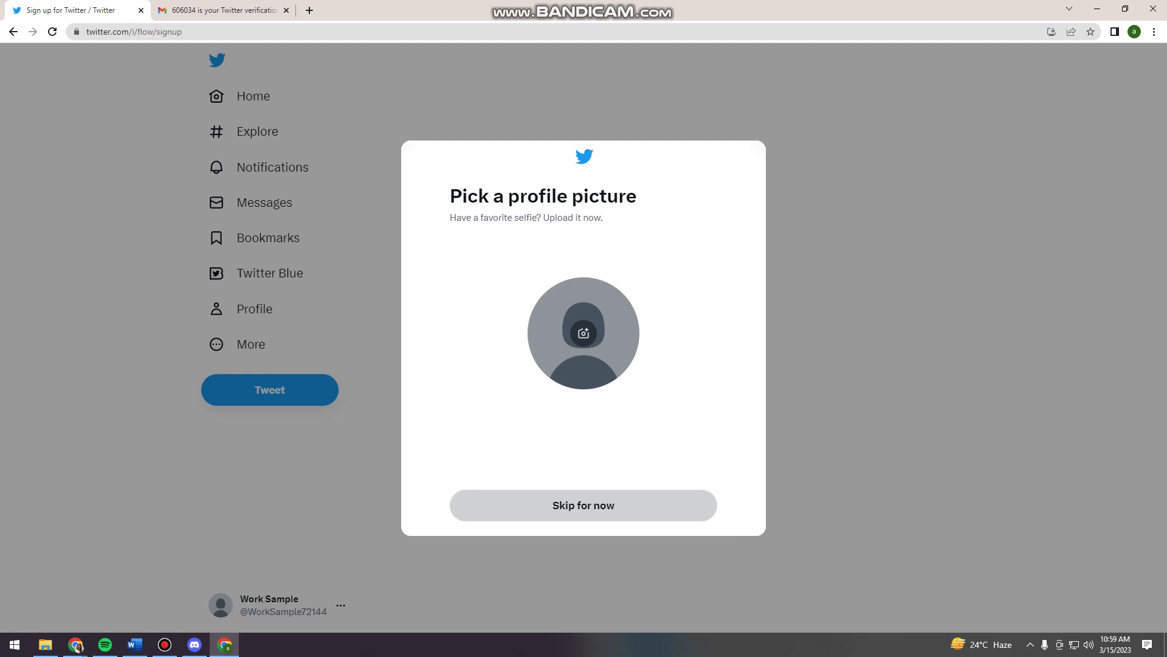
click(583, 505)
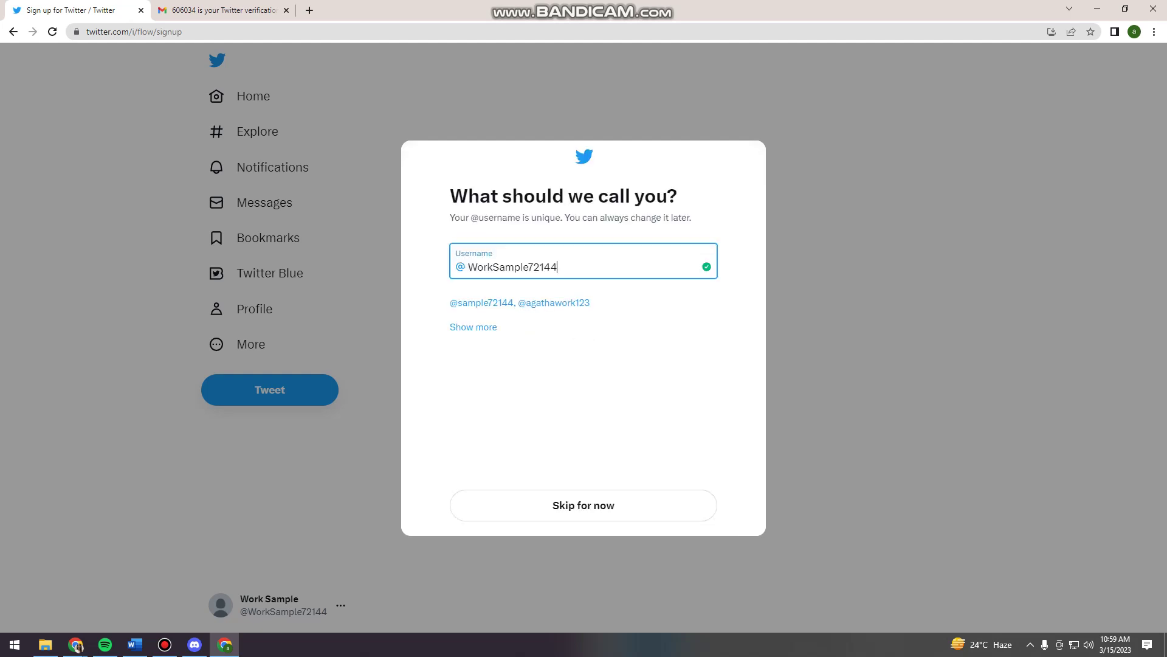
drag(454, 218, 652, 218)
click(512, 266)
double_click(512, 266)
click(557, 267)
key(shift+Left)
key(shift+Left)
key(shift+Left)
key(shift+Left)
key(shift+Left)
key(shift+Left)
key(shift+Left)
key(shift+Left)
key(shift+Left)
key(shift+Left)
key(shift+Left)
key(shift+Left)
key(shift+Left)
key(shift+Left)
key(shift+Left)
key(shift+Right)
key(shift+Right)
key(shift+Right)
key(shift+Right)
key(shift+Right)
key(shift+Right)
key(shift+Right)
key(shift+Right)
key(shift+Right)
key(shift+Right)
key(shift+Right)
key(shift+Right)
key(shift+Right)
key(shift+Right)
key(shift+Right)
key(Return)
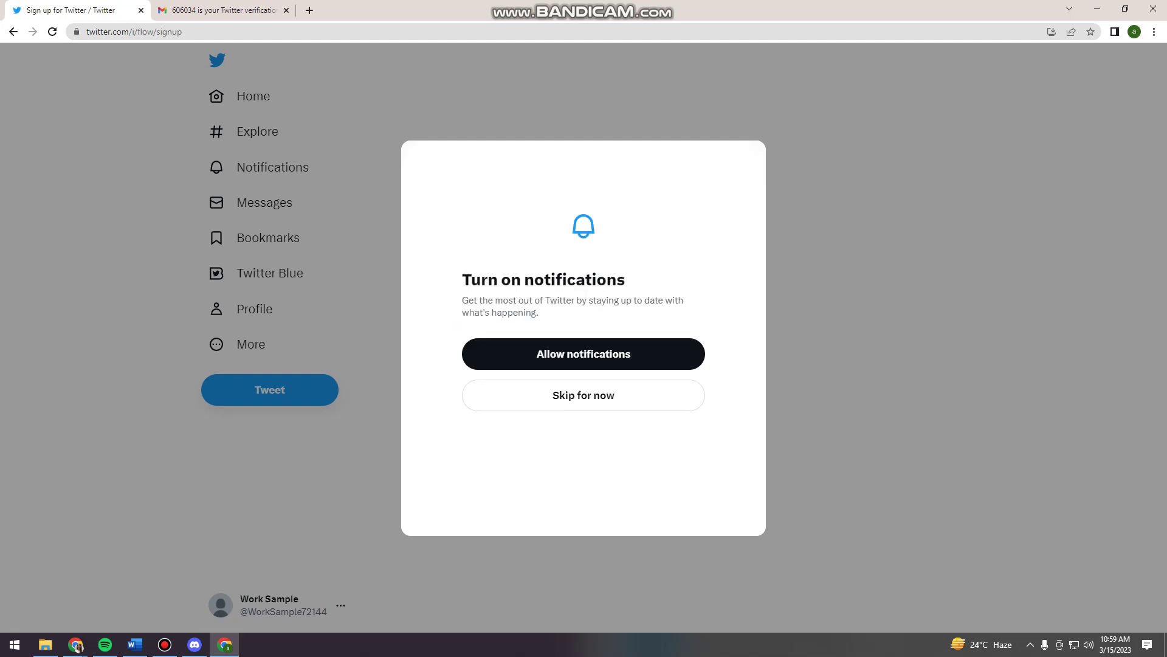
Step: Skip notifications and tick English as a spoken language
key(Tab)
key(Tab)
key(Return)
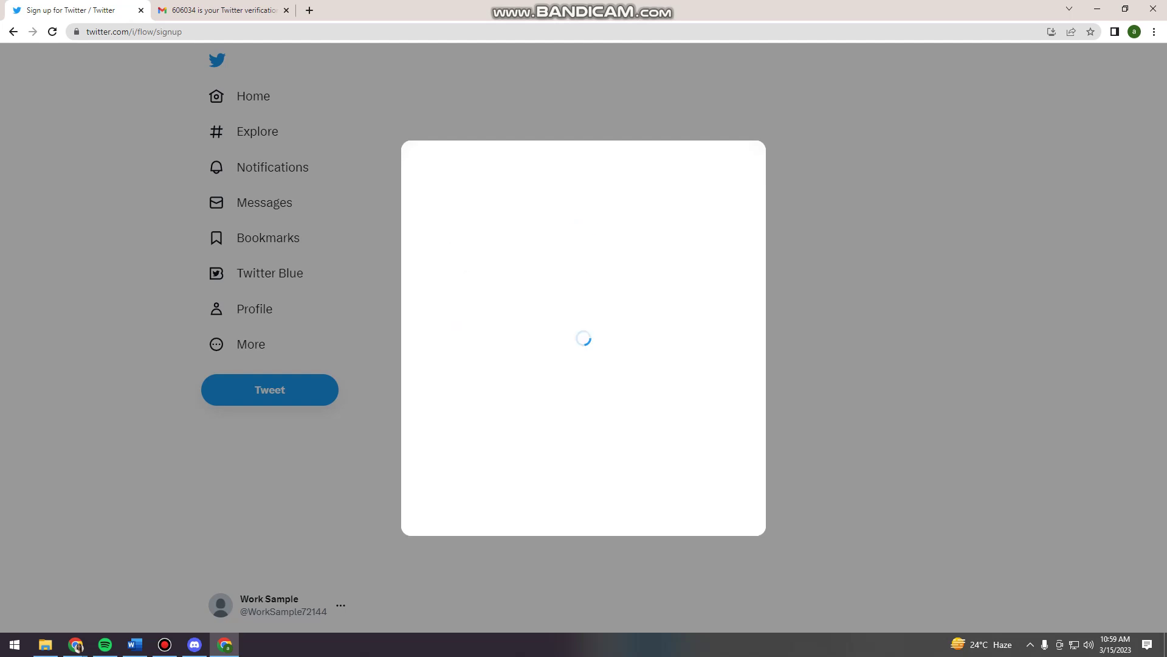
key(space)
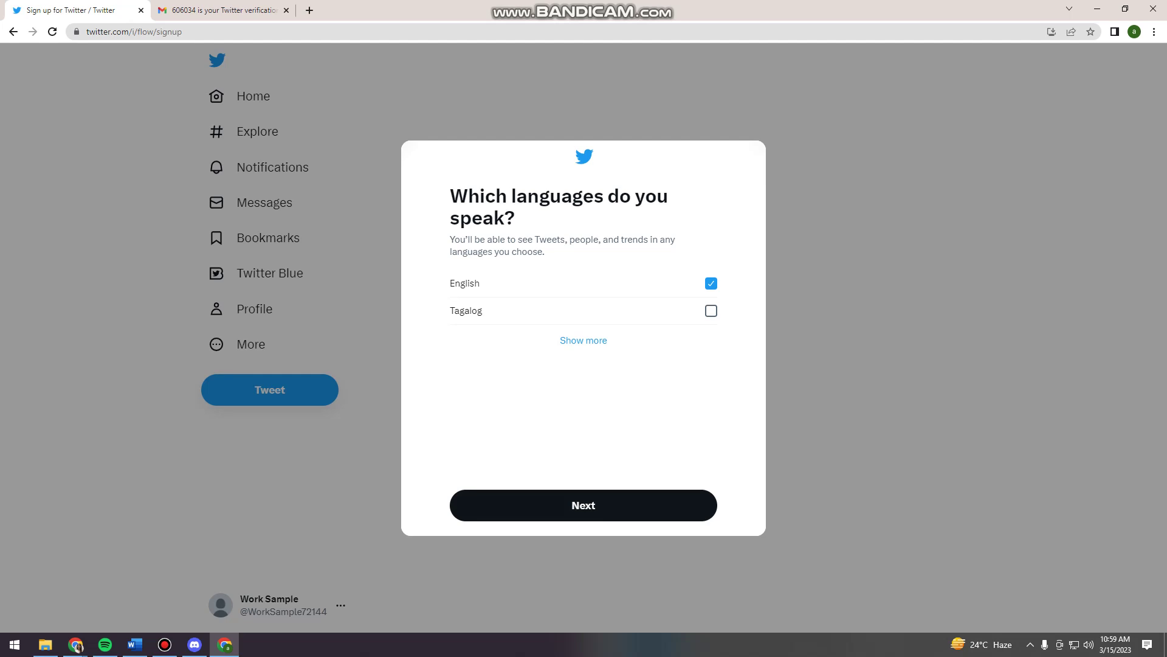
Step: Confirm English, then pick Entertainment, Business & finance and Technology as interests
key(Return)
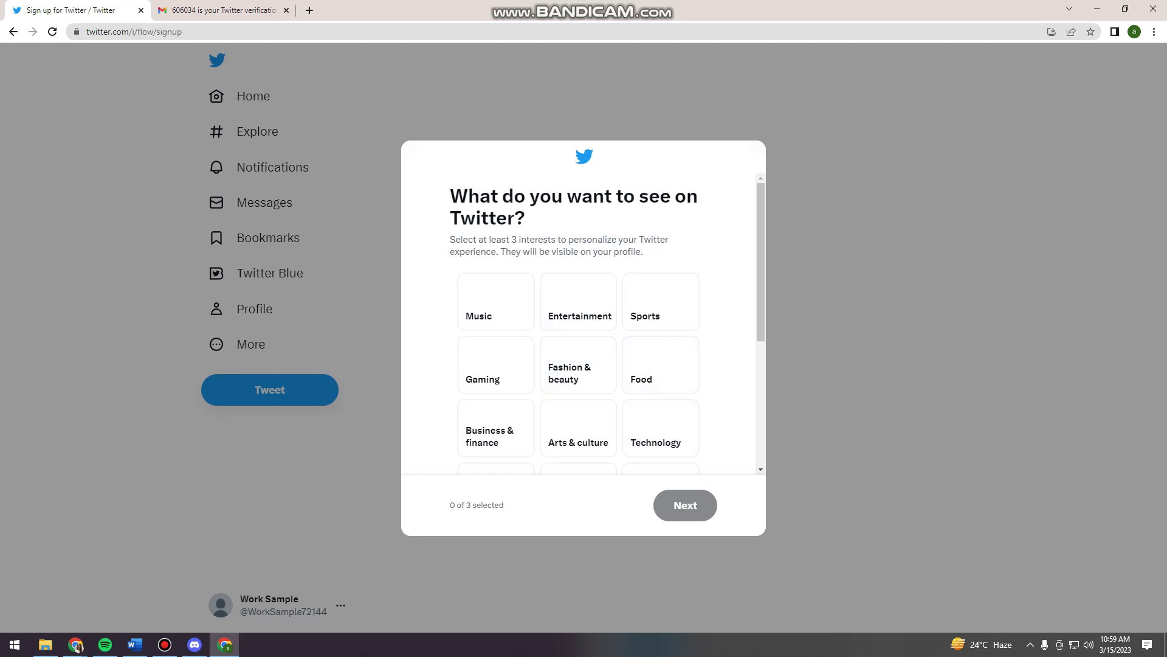
scroll(578, 322, down, 1)
scroll(579, 323, up, 1)
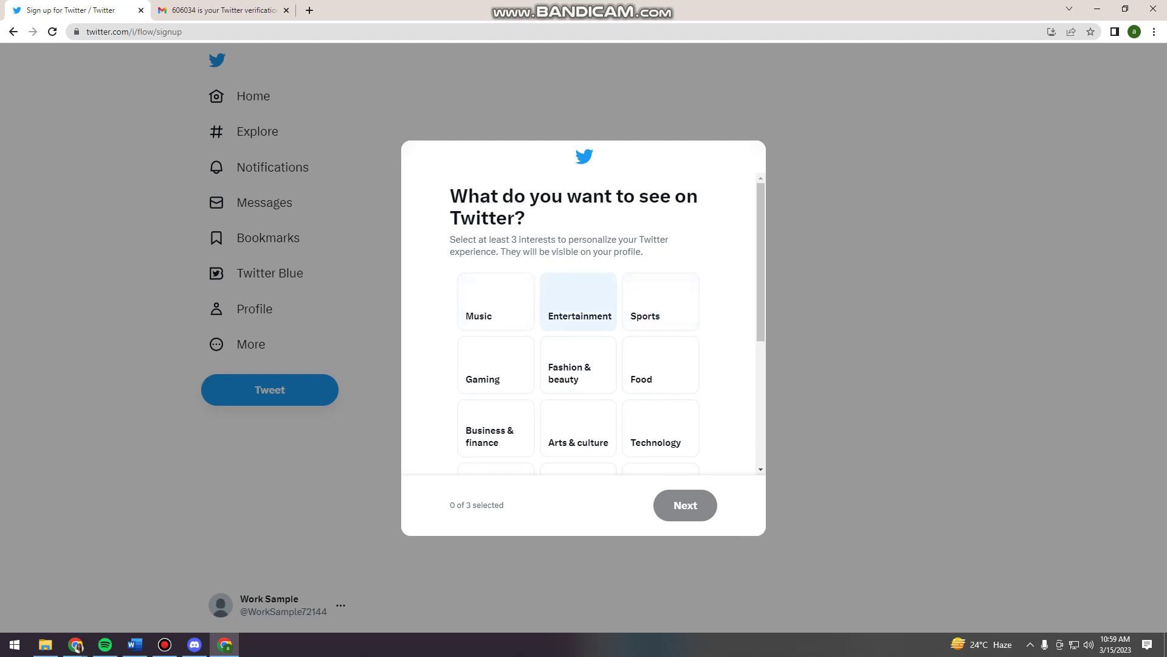
click(578, 301)
scroll(660, 310, down, 2)
click(495, 306)
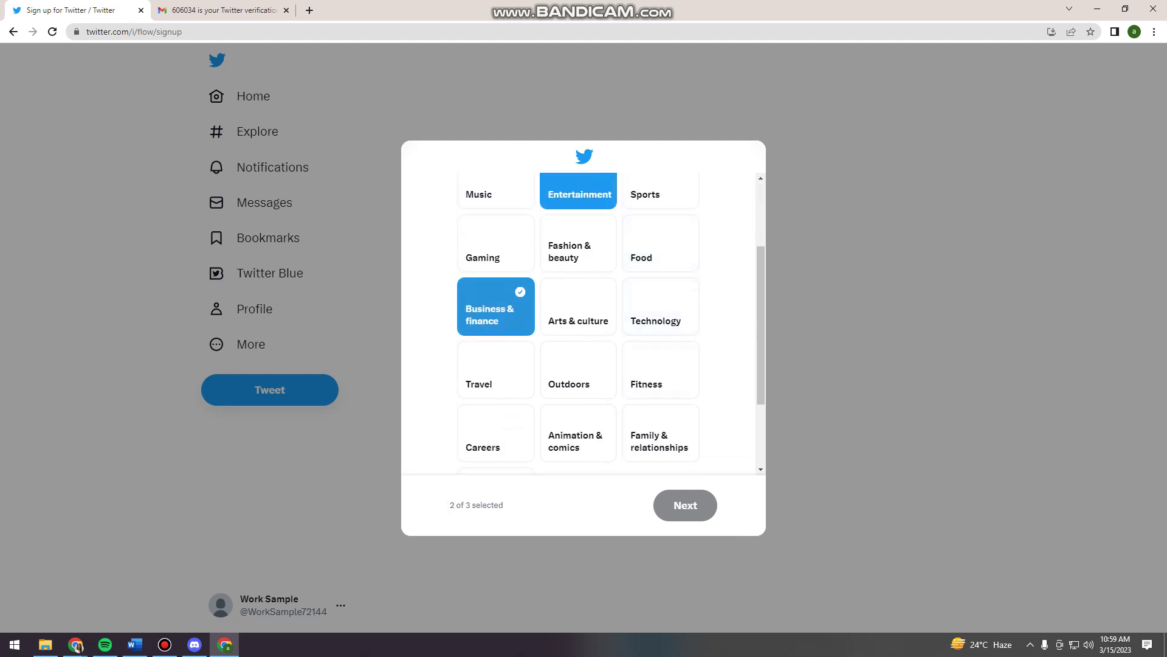
click(660, 306)
scroll(661, 306, down, 2)
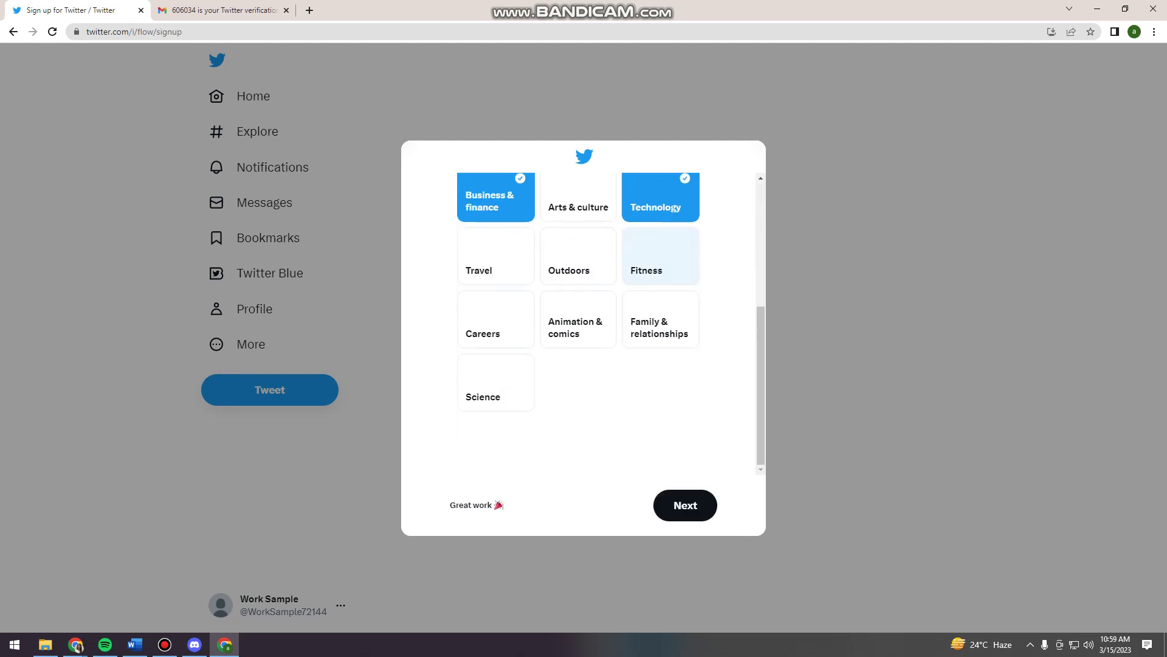
click(686, 504)
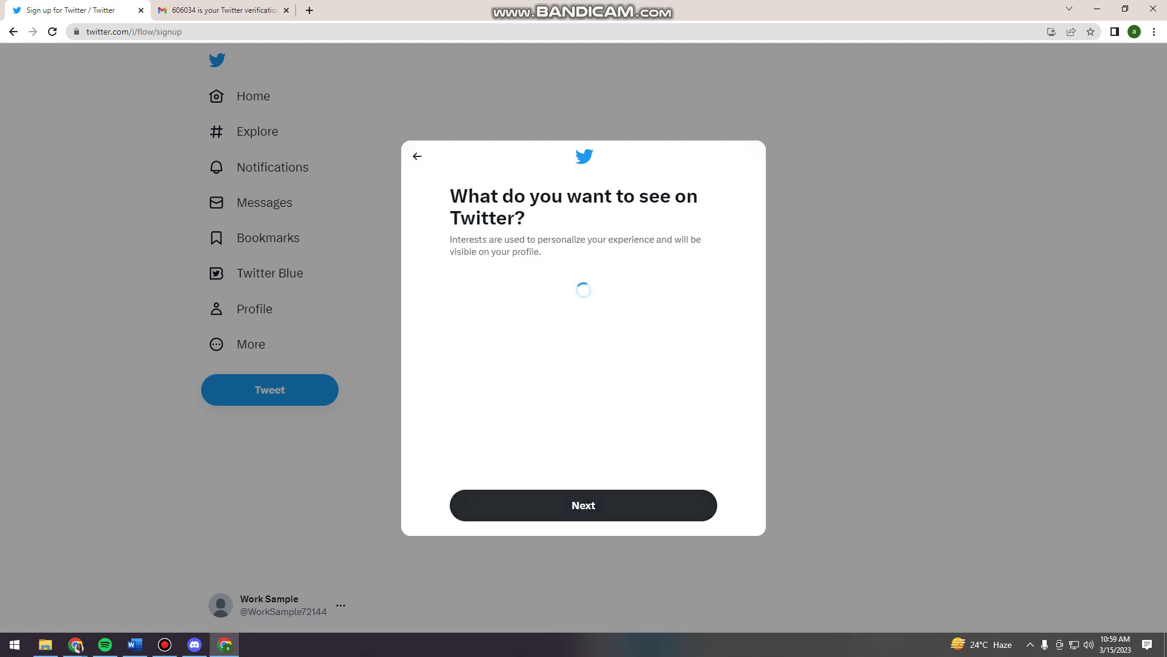
click(685, 505)
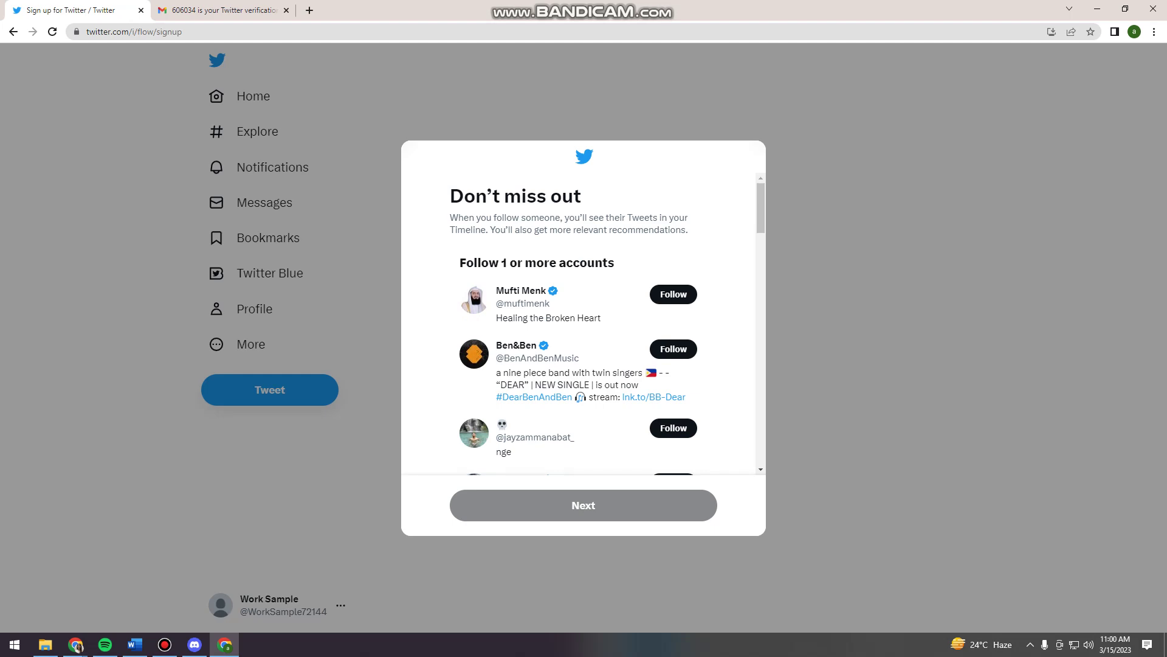
Step: Follow the first two suggested accounts and finish sign-up to reach the Home timeline
scroll(584, 322, down, 15)
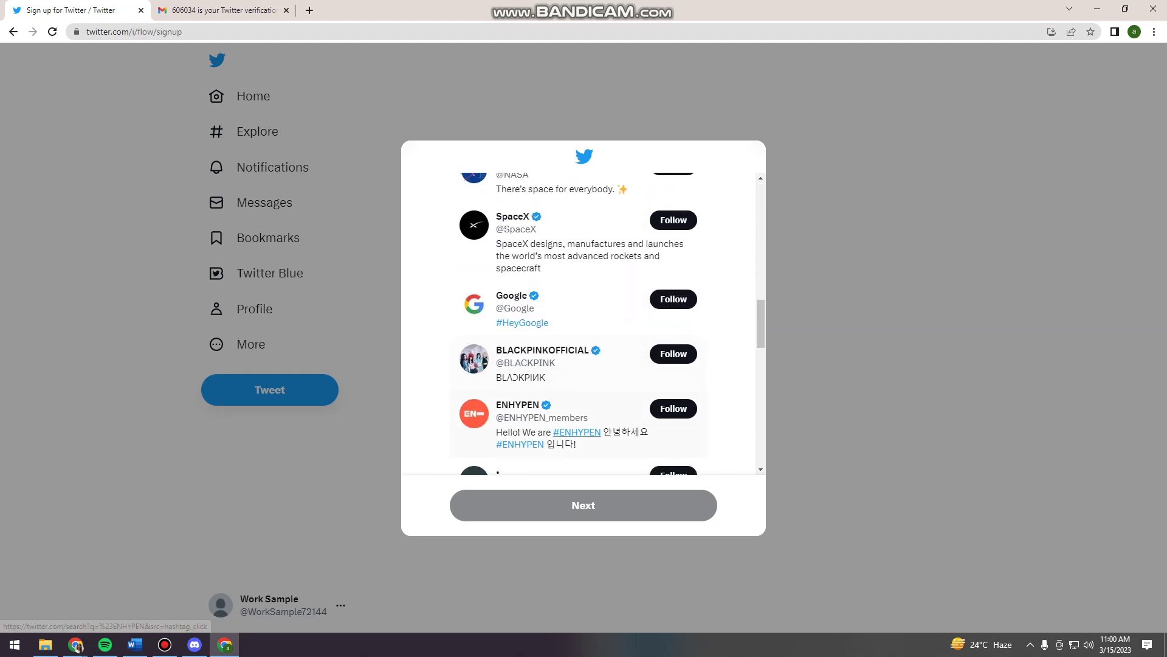
scroll(583, 322, up, 15)
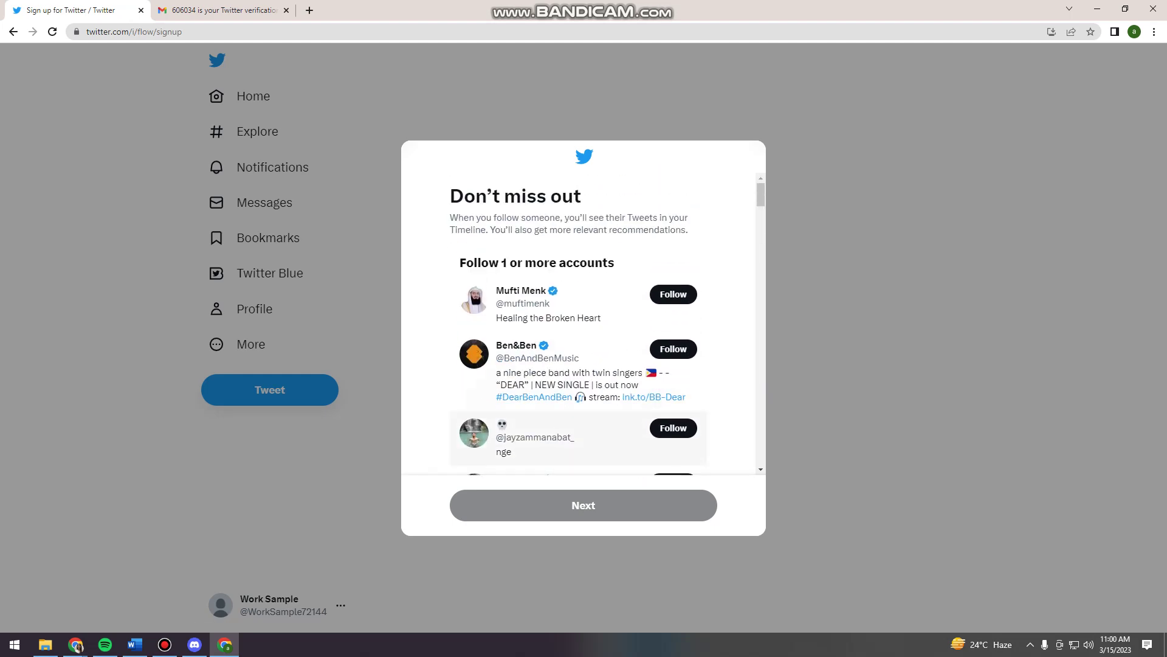
click(674, 293)
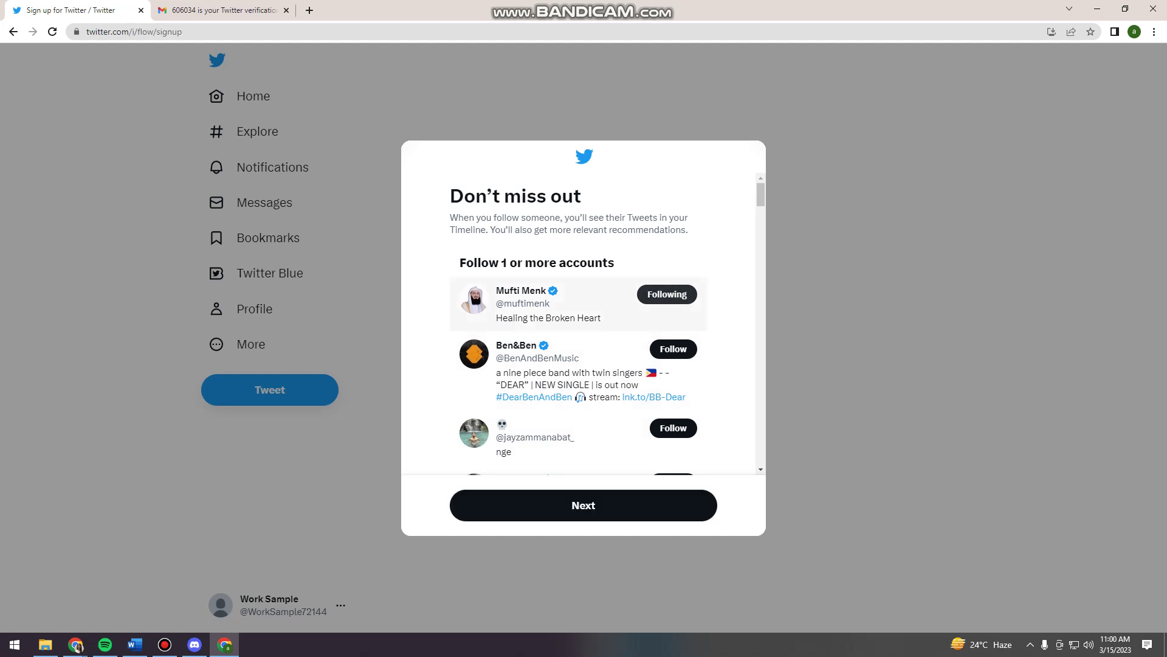
click(673, 348)
click(584, 505)
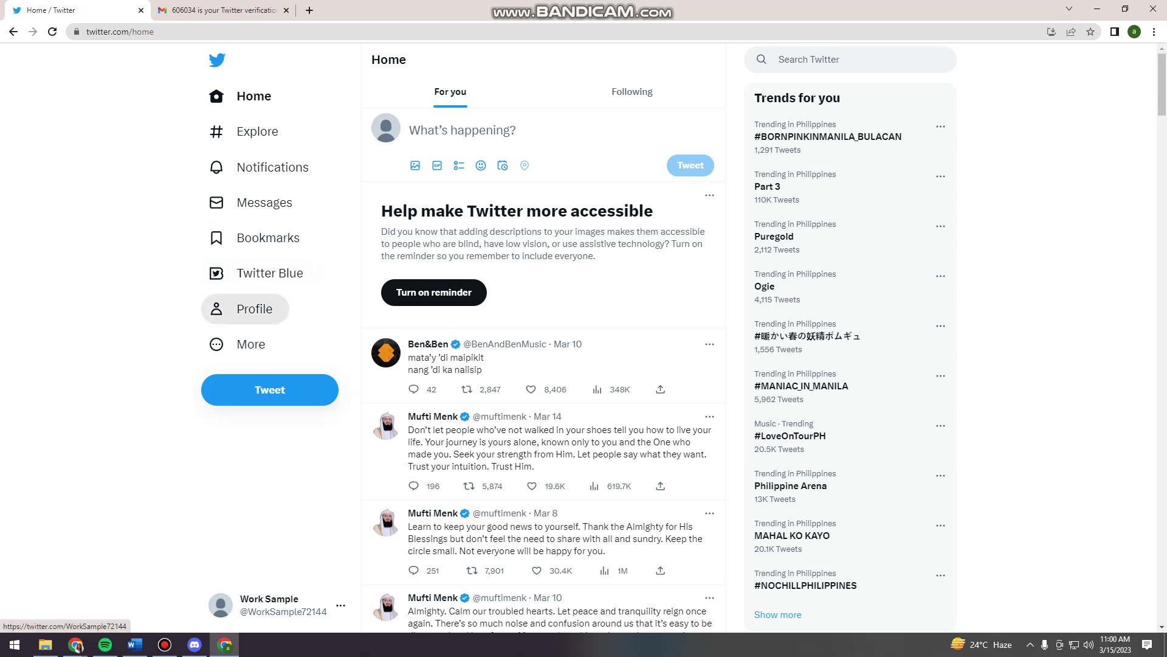
Step: Open the Work Sample profile and start profile setup at 'Pick a profile picture'
click(254, 309)
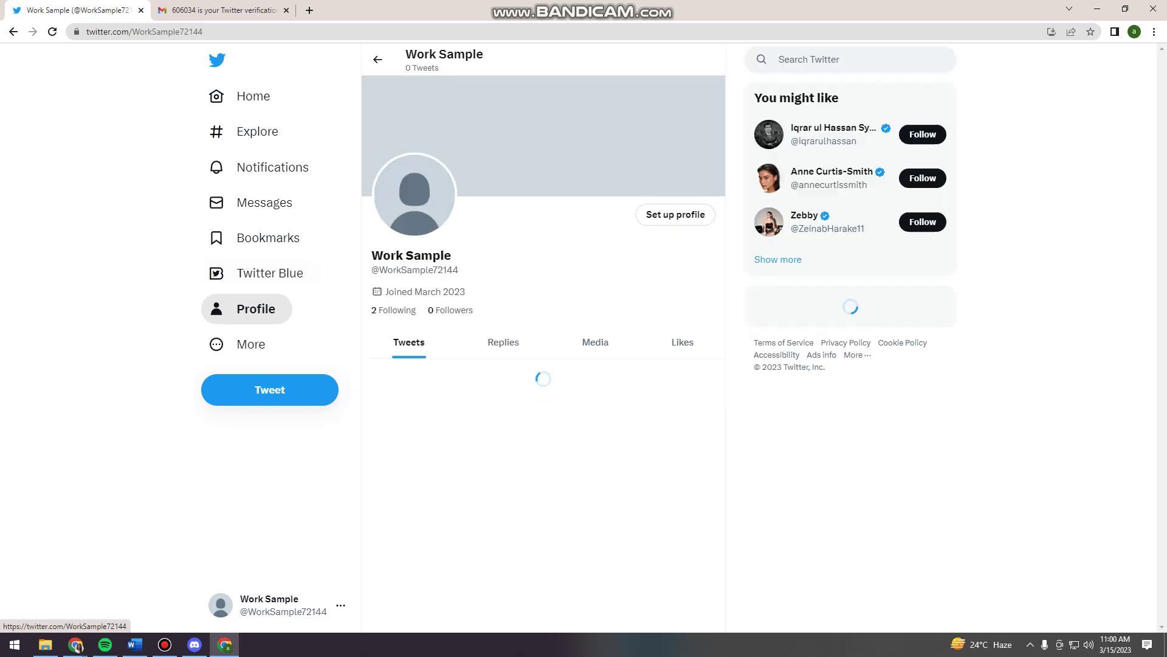
click(414, 195)
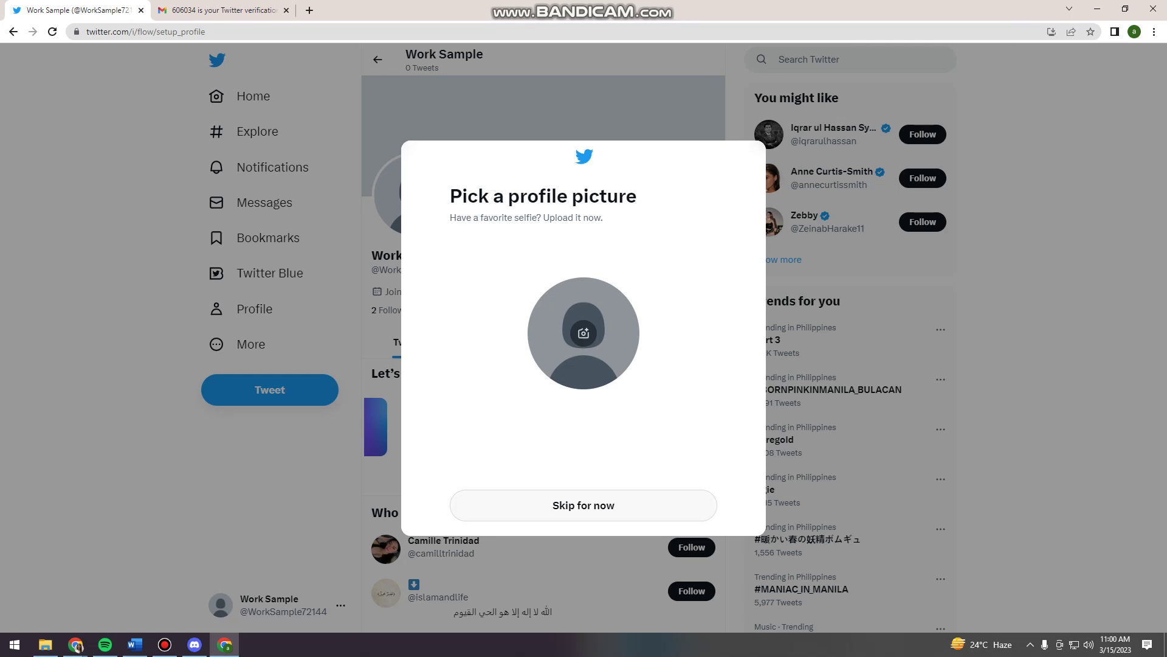
Step: Skip picture and header, set the bio to 'I have a clothing business', skip location, and view the profile
click(584, 505)
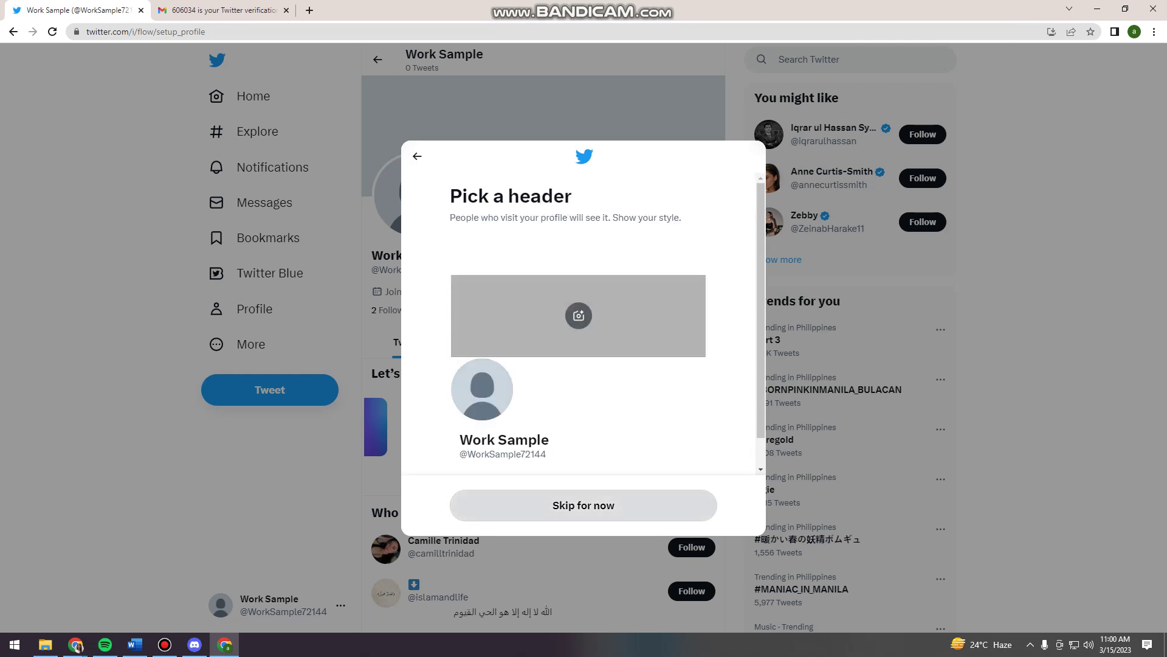
click(584, 506)
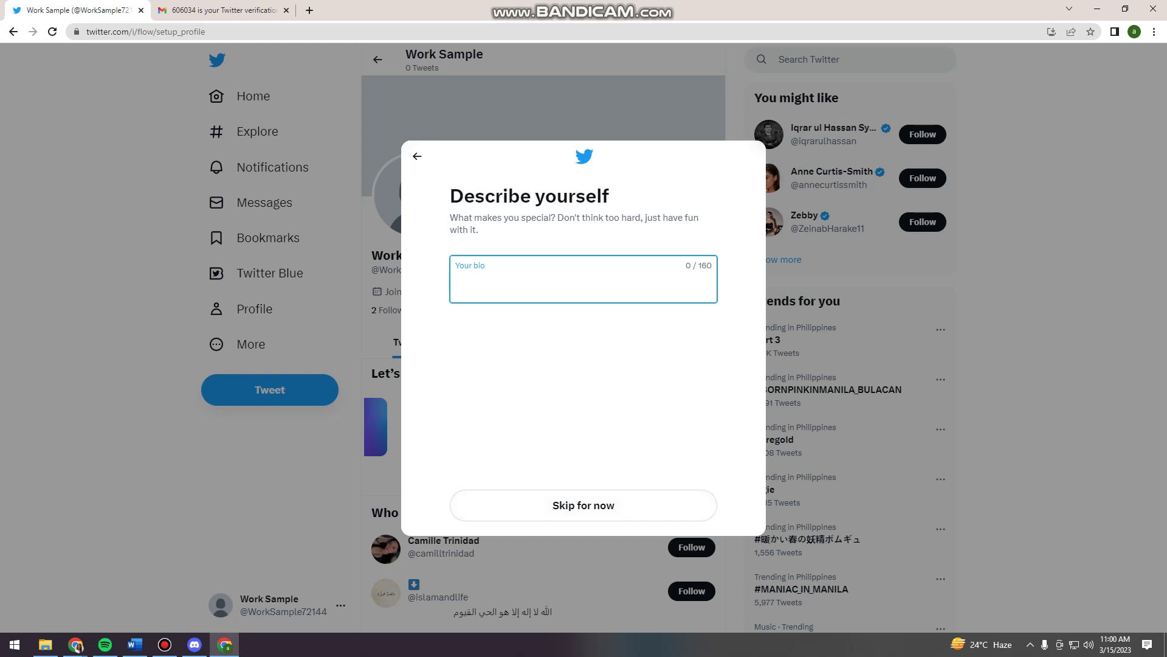
text(I )
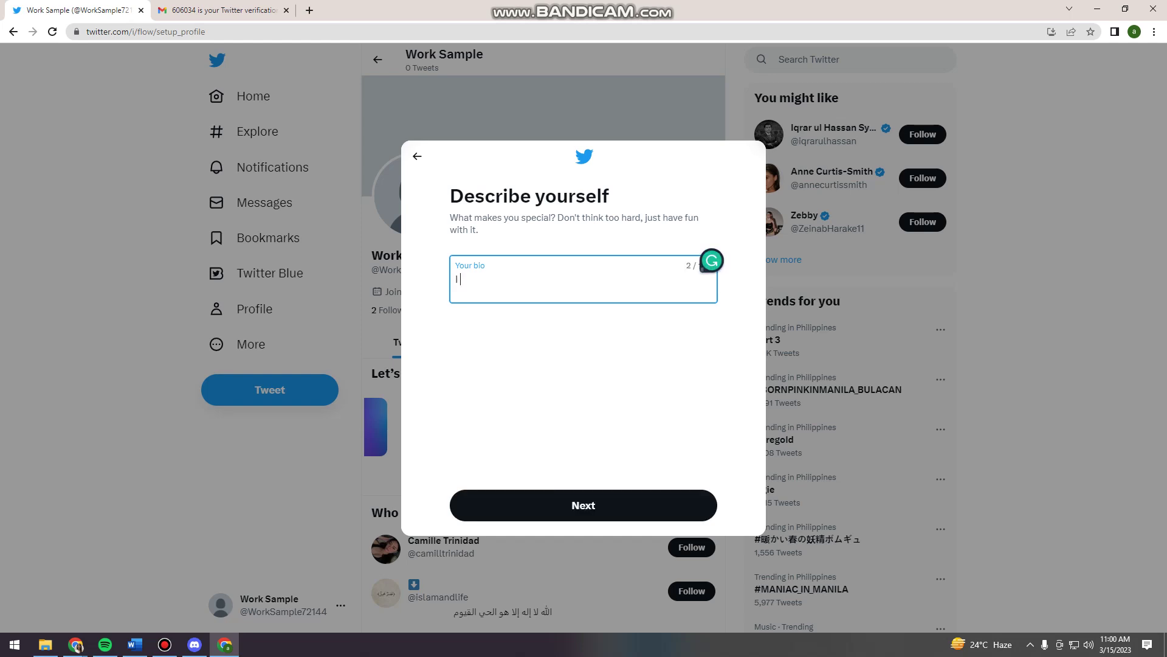
text(have a clothing business)
key(Return)
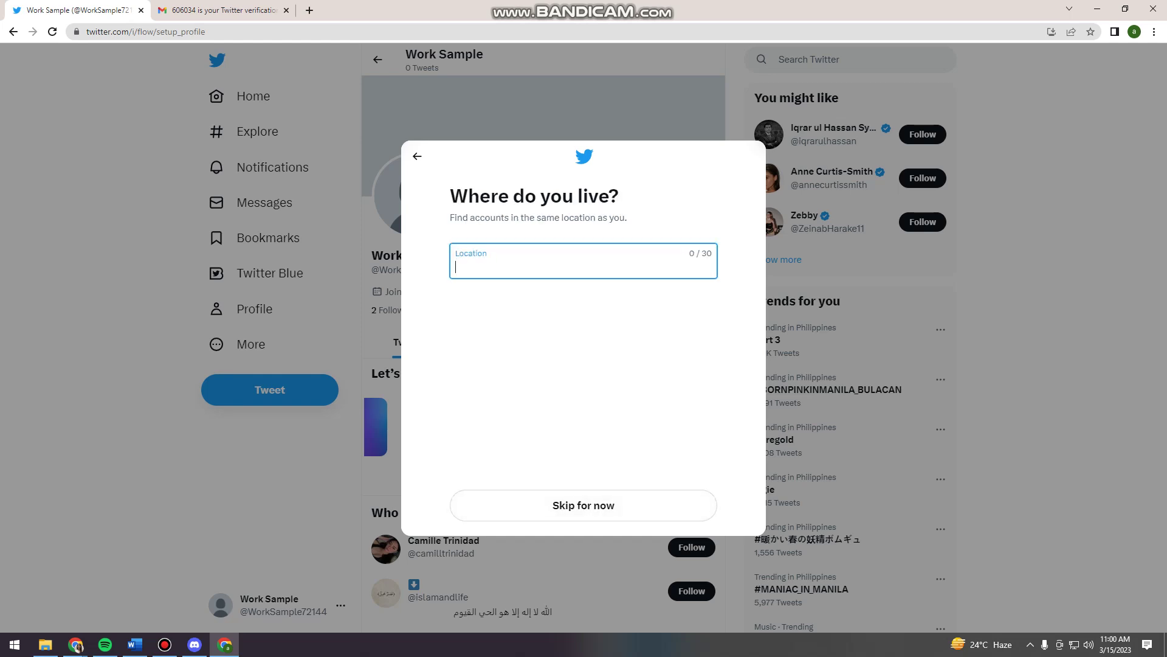
key(Return)
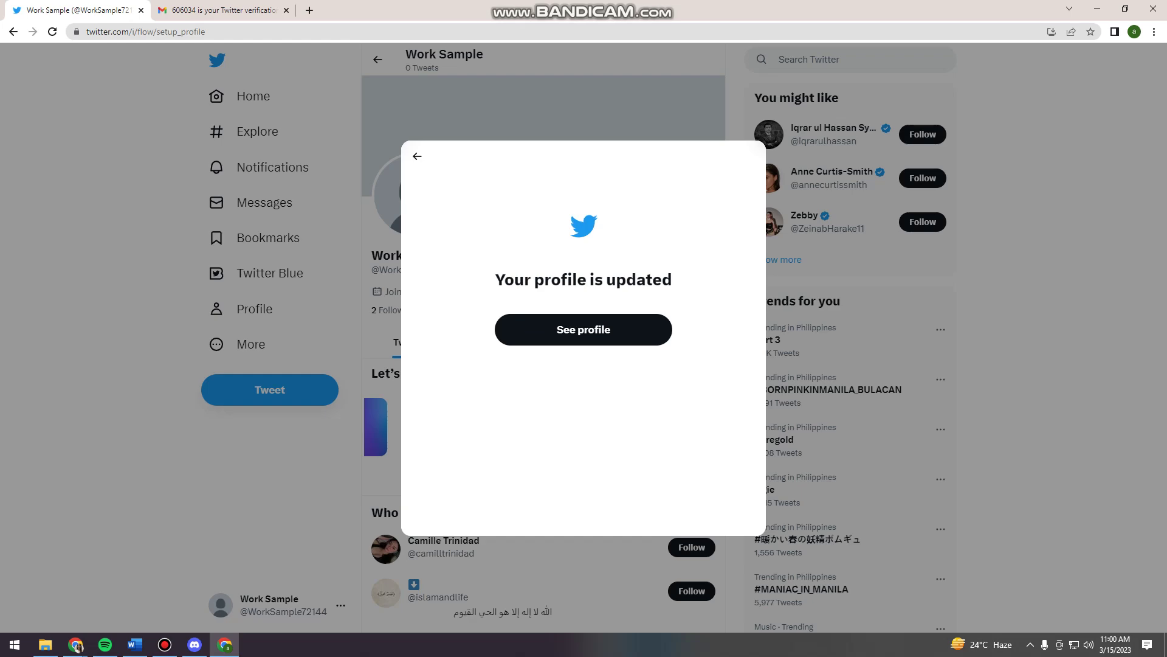
key(Return)
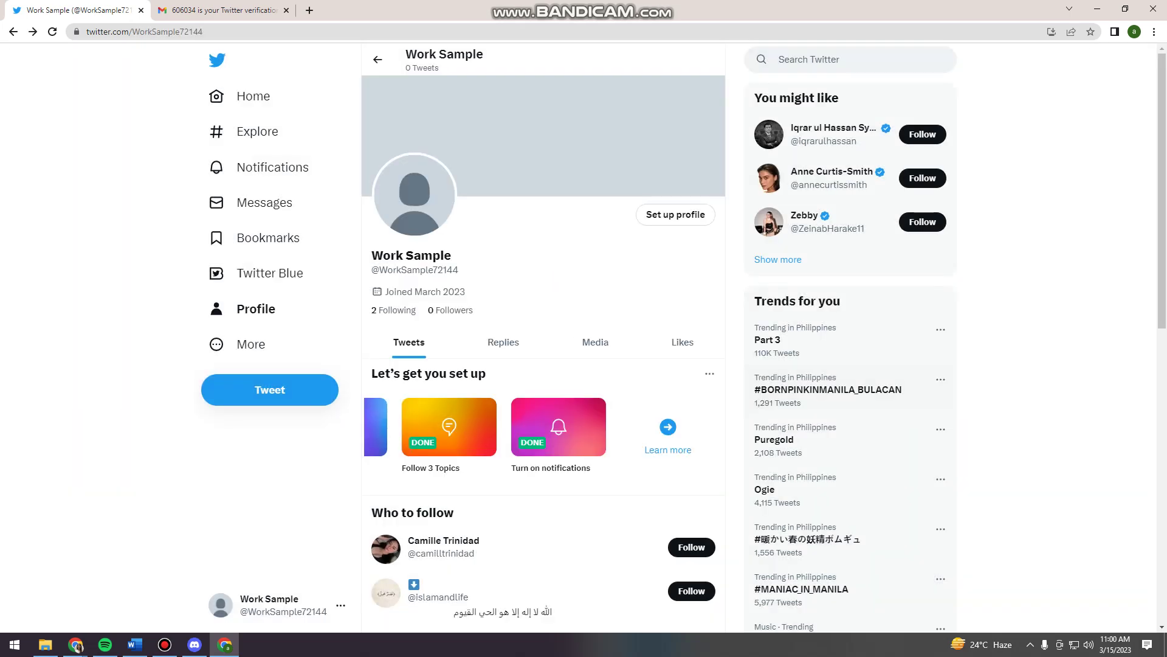
scroll(544, 341, down, 4)
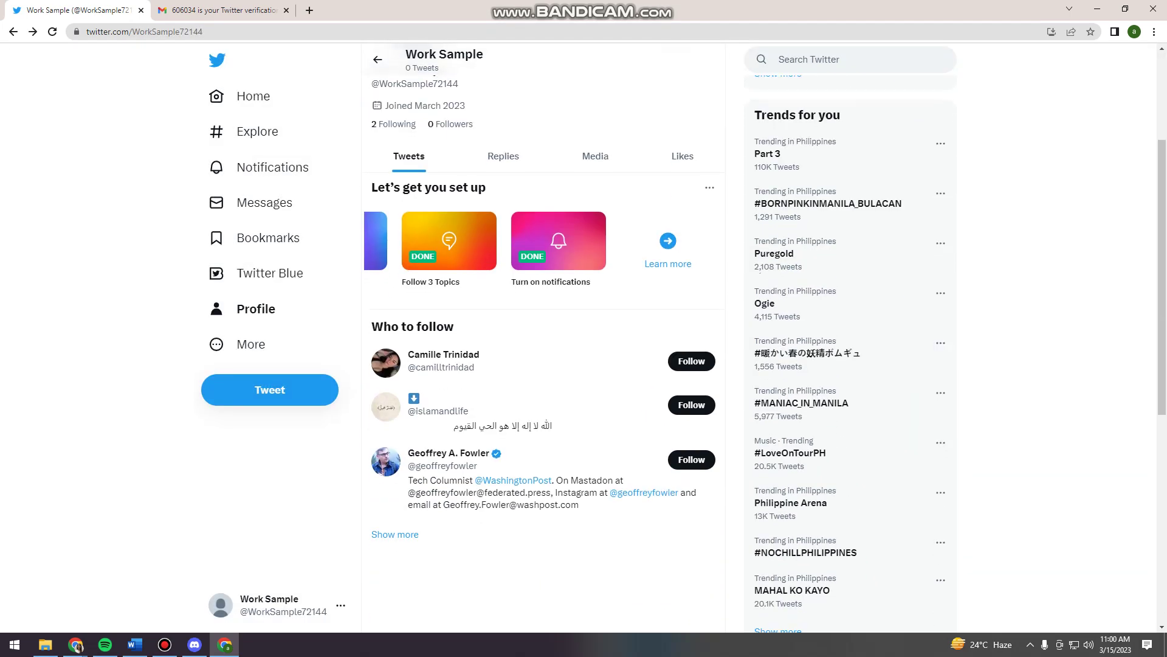
scroll(543, 341, up, 3)
scroll(544, 341, up, 1)
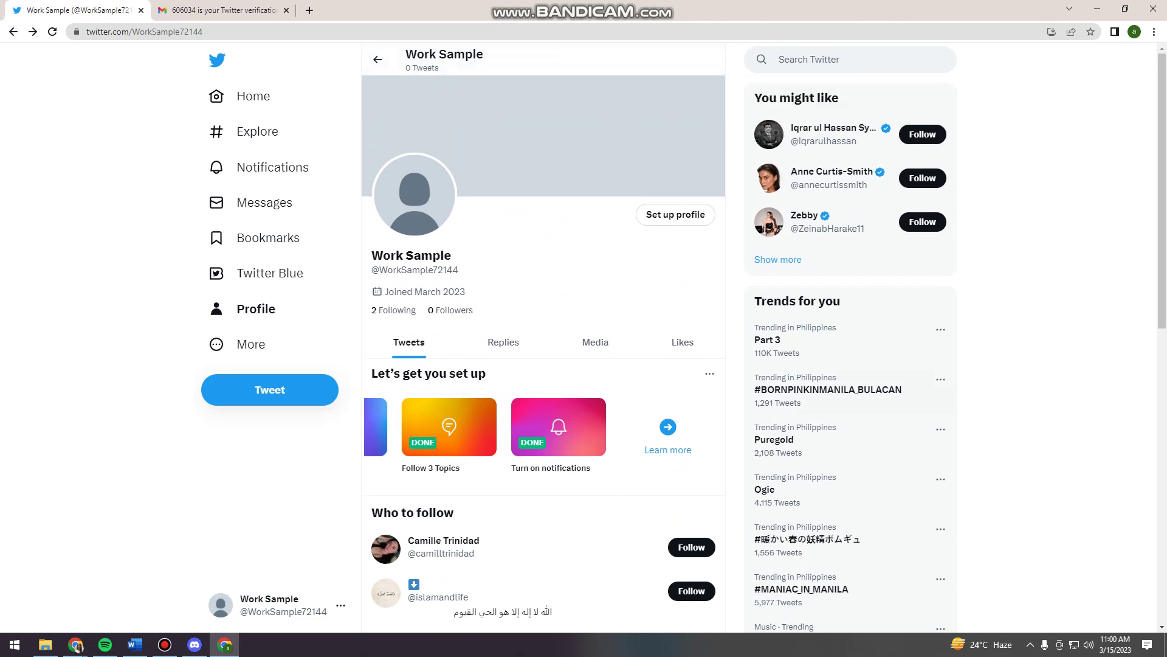